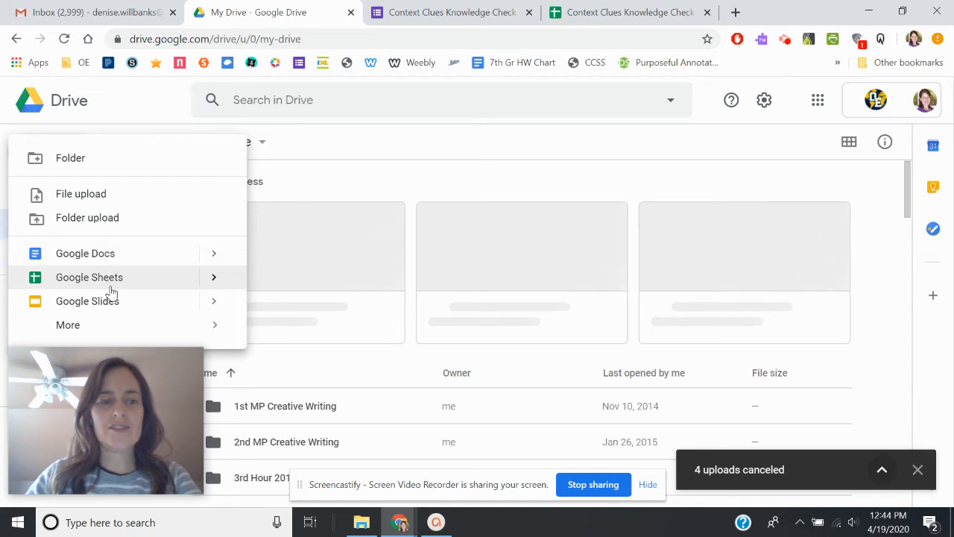
Create a new blank Google Form from Drive
mouse_move(117, 329)
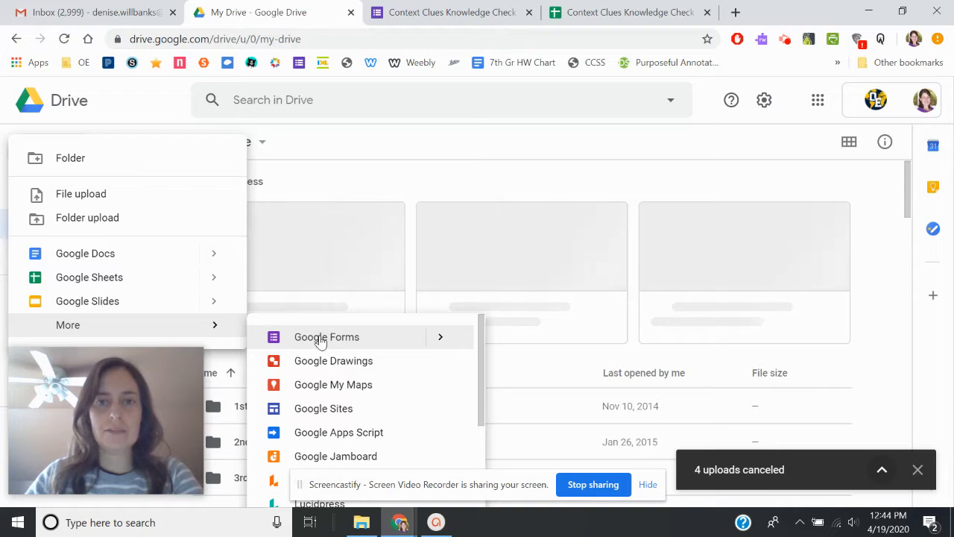
mouse_move(439, 337)
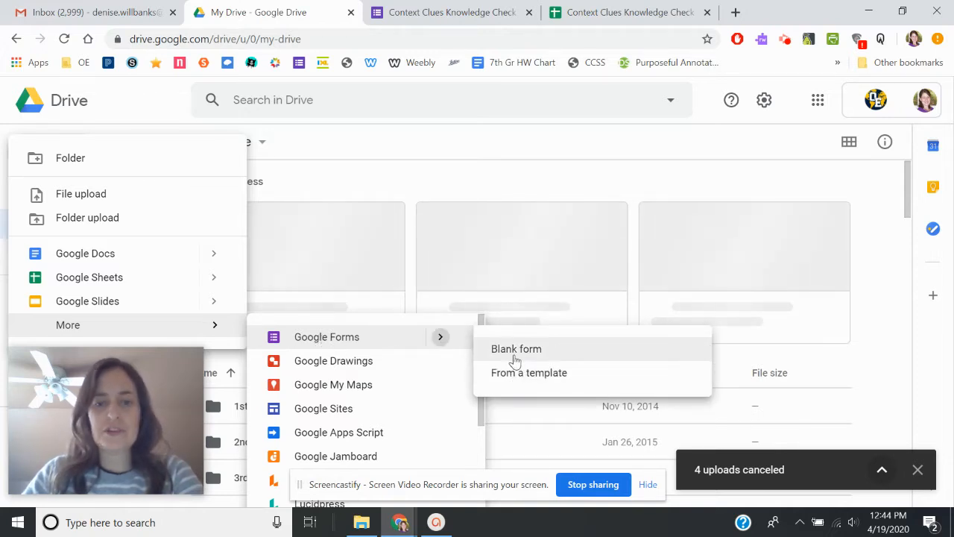
left_click(349, 342)
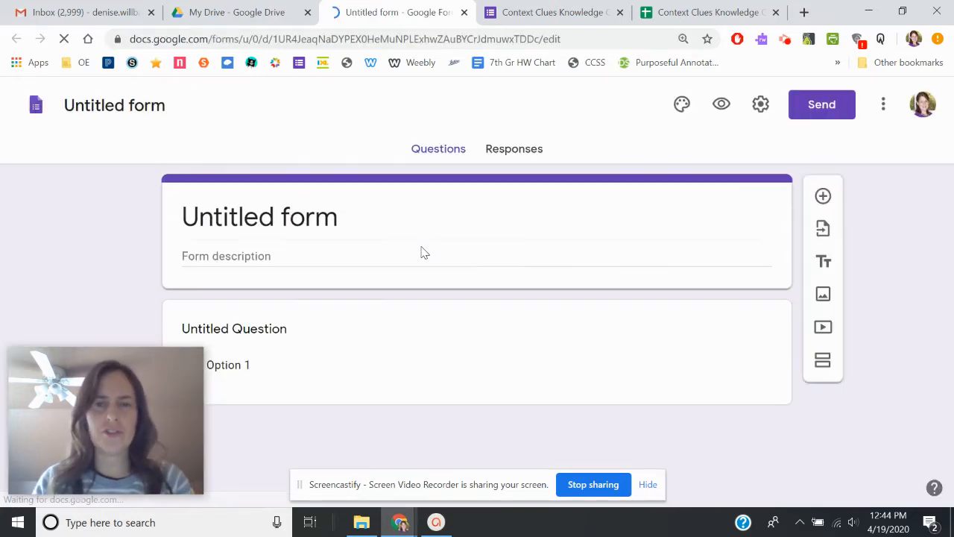
Name the form file "Student Survey" and apply the same title to the form's heading
left_click(162, 109)
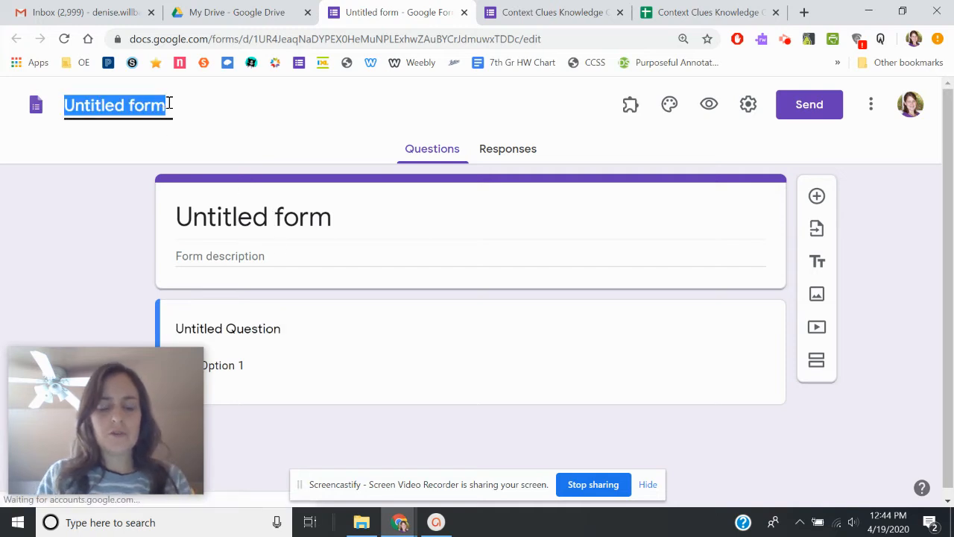
type("St")
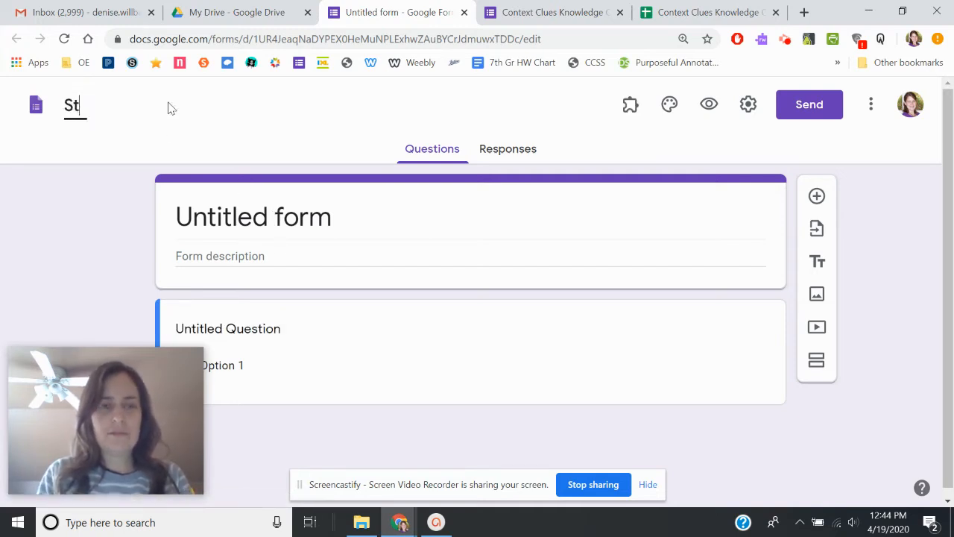
type("udent Sru")
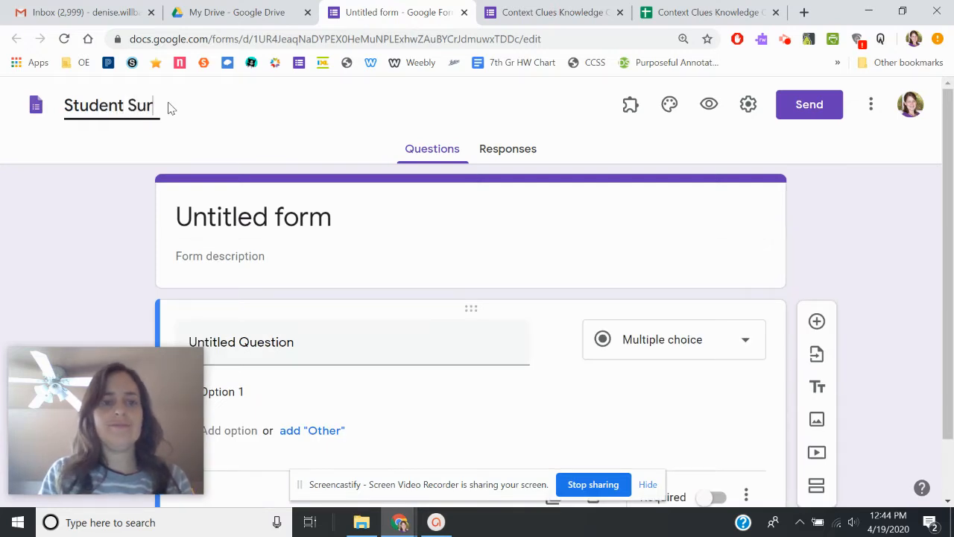
type("vey")
left_click(389, 221)
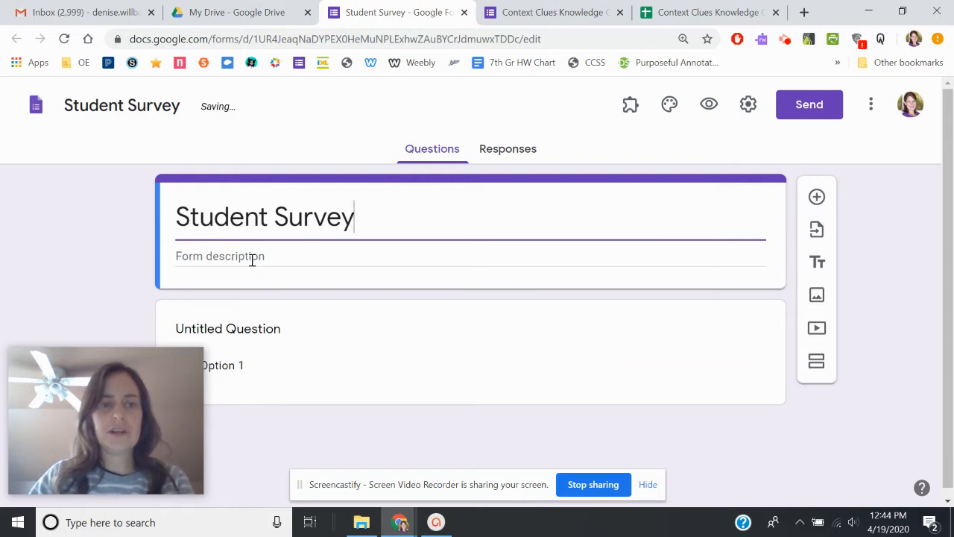
Enter the form description "Please be honest, this will not affect your grade."
left_click(209, 258)
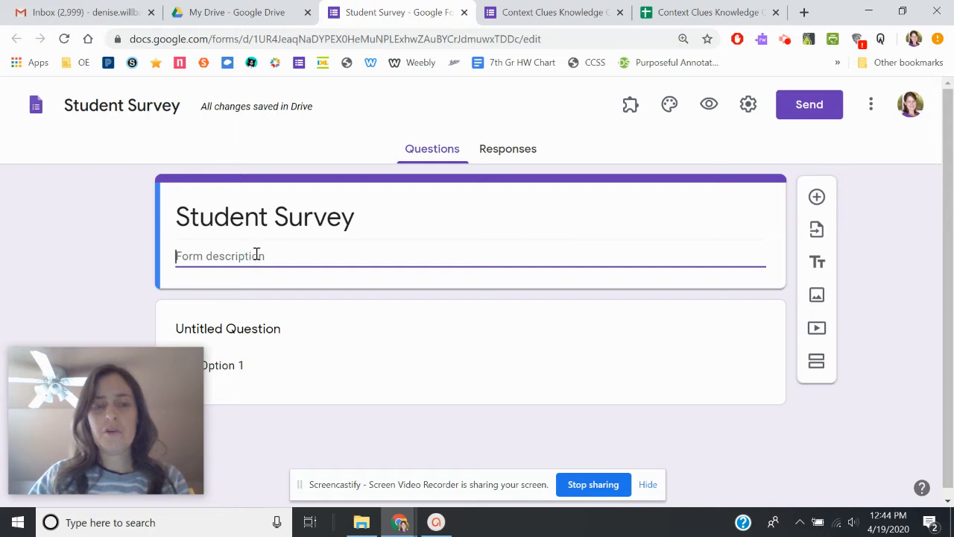
type("Ple")
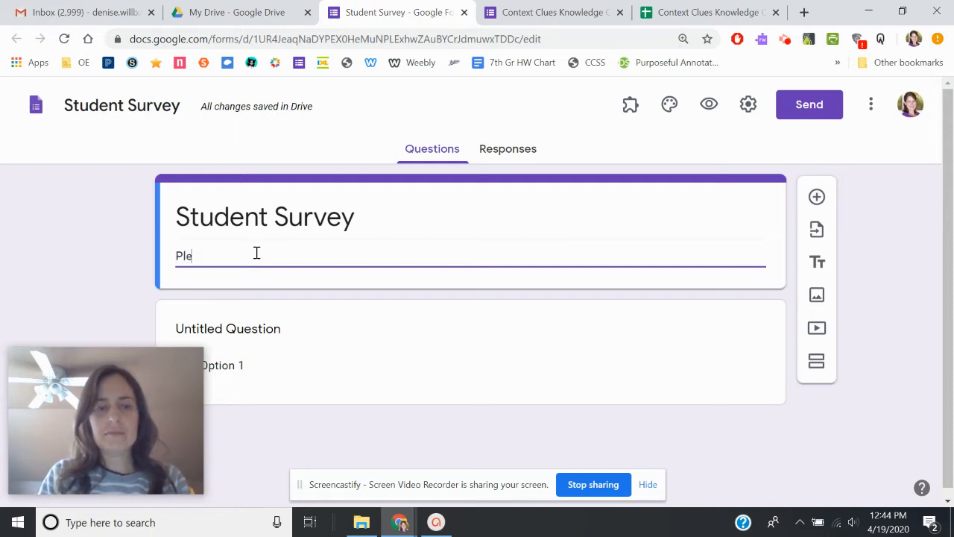
type("ase be honest.")
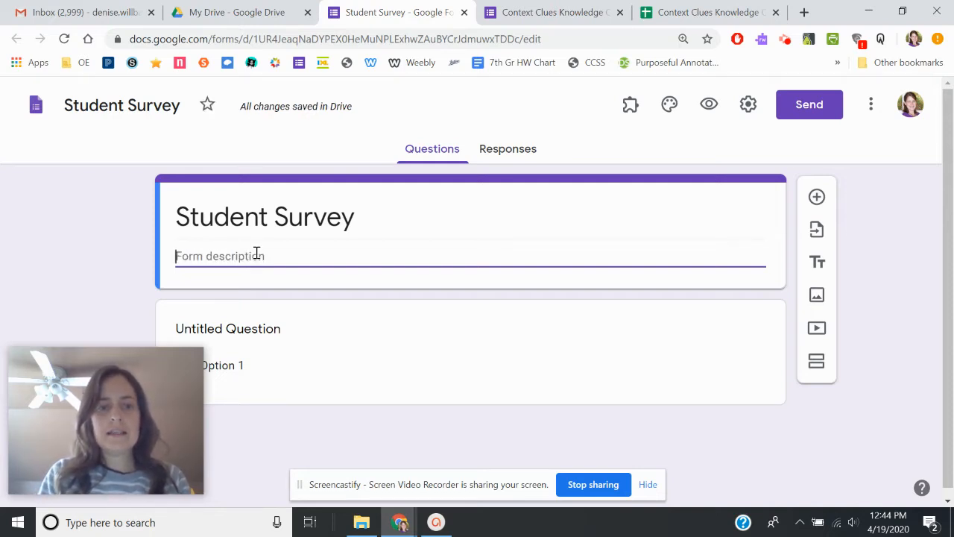
key("BackSpace")
type("Please ")
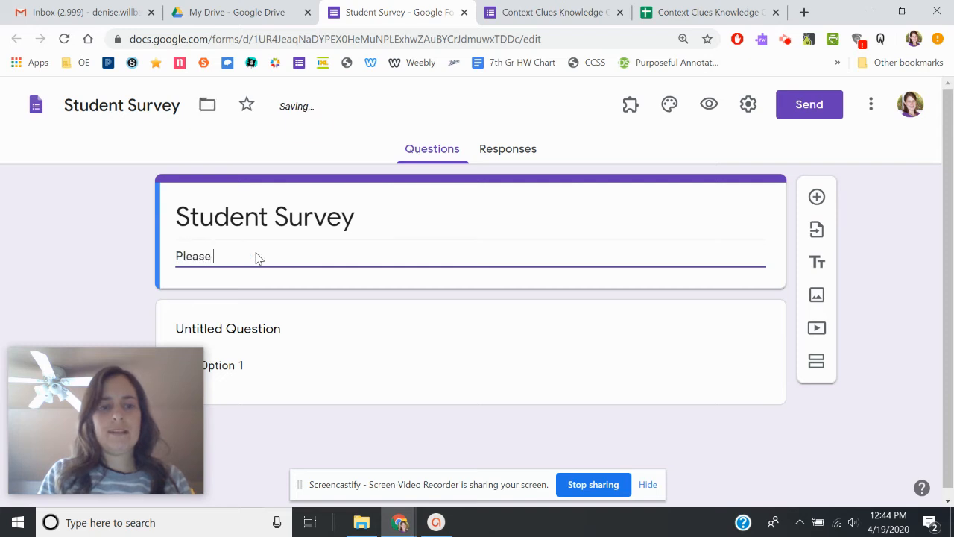
type("be honest, this will not affec")
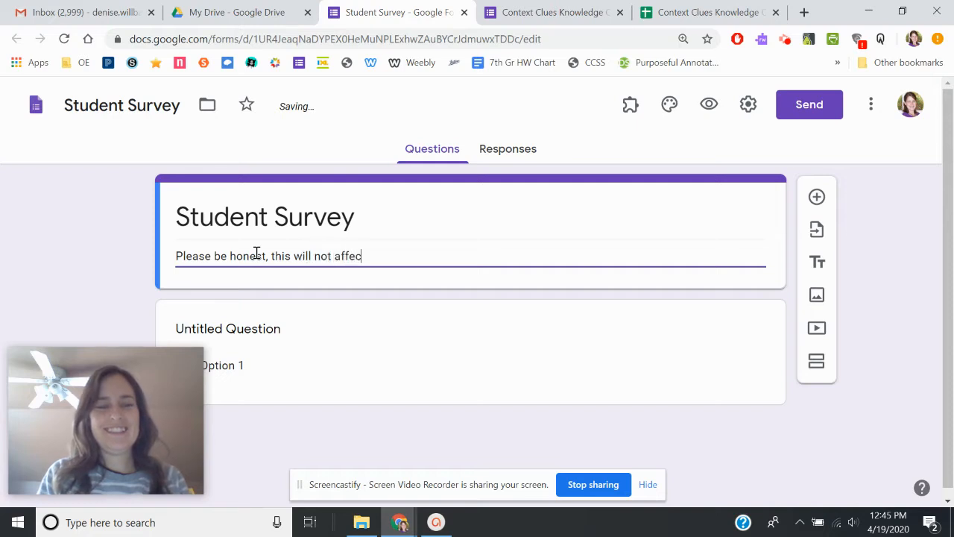
type("r grade.")
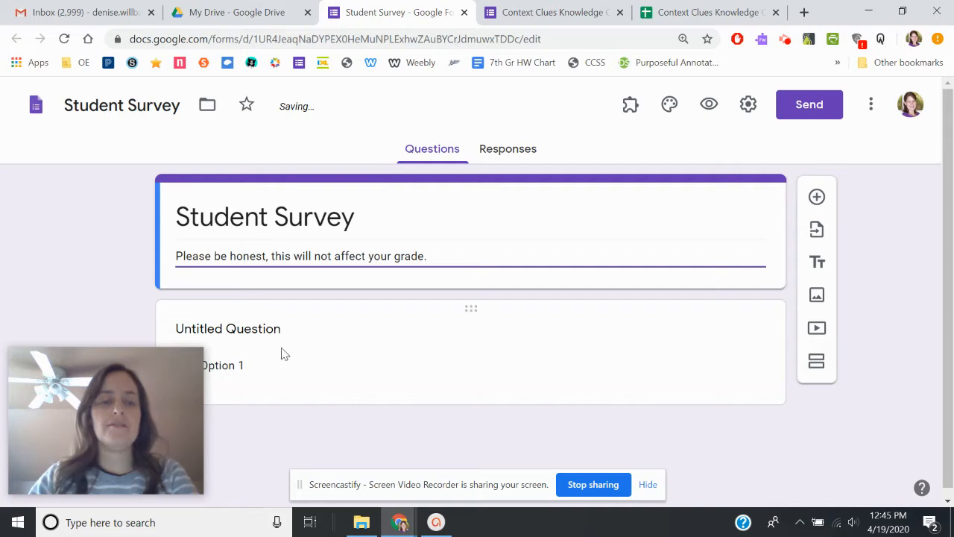
Replace the untitled question's text with "What is your FIRST name?"
left_click(503, 339)
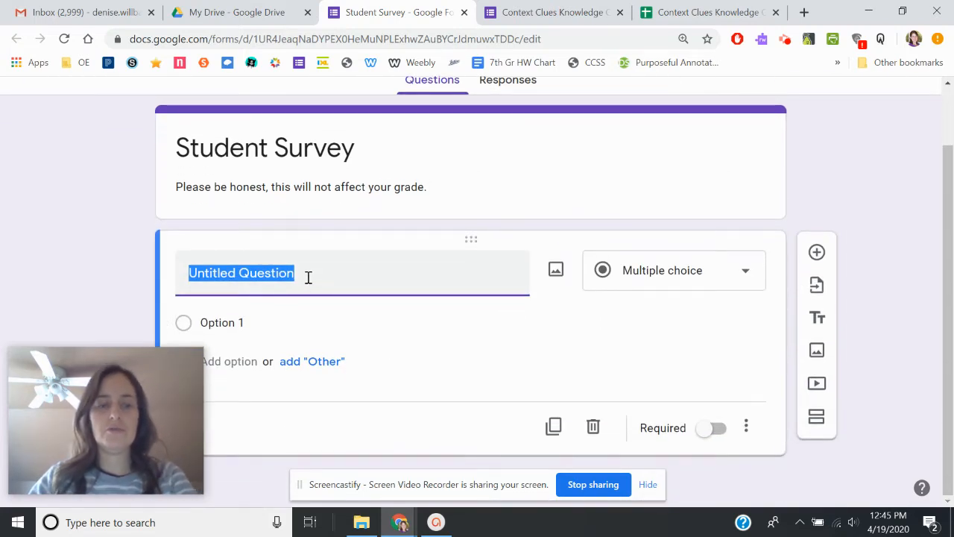
left_click(305, 272)
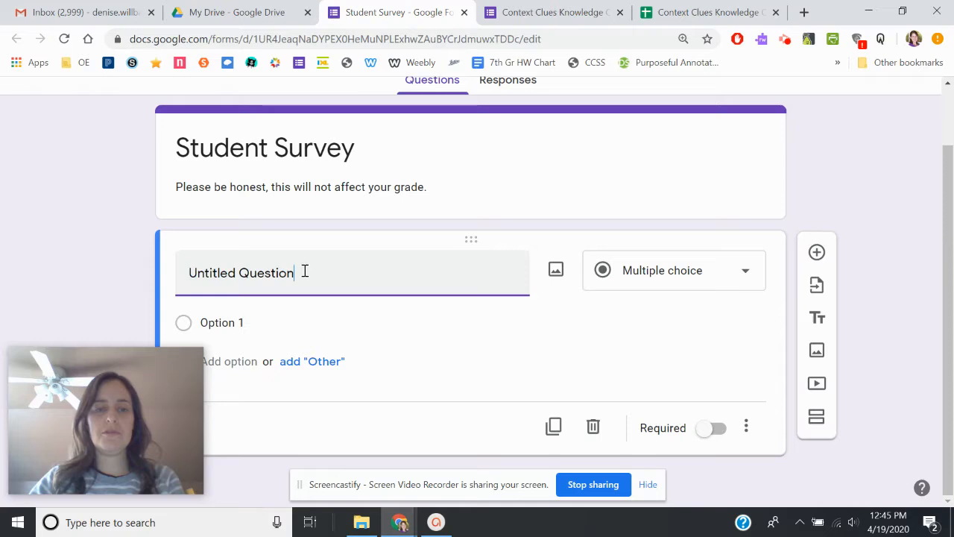
left_click(688, 276)
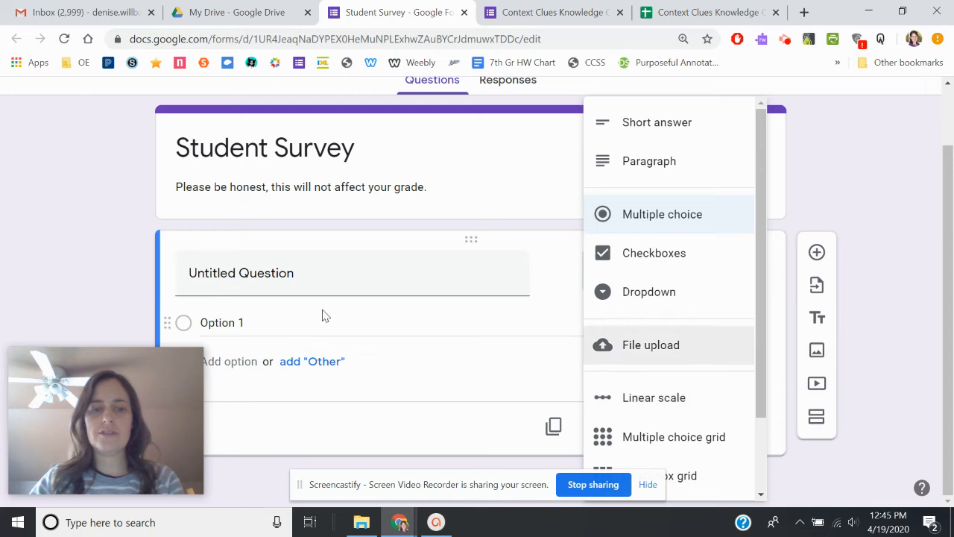
left_click(321, 270)
key("BackSpace")
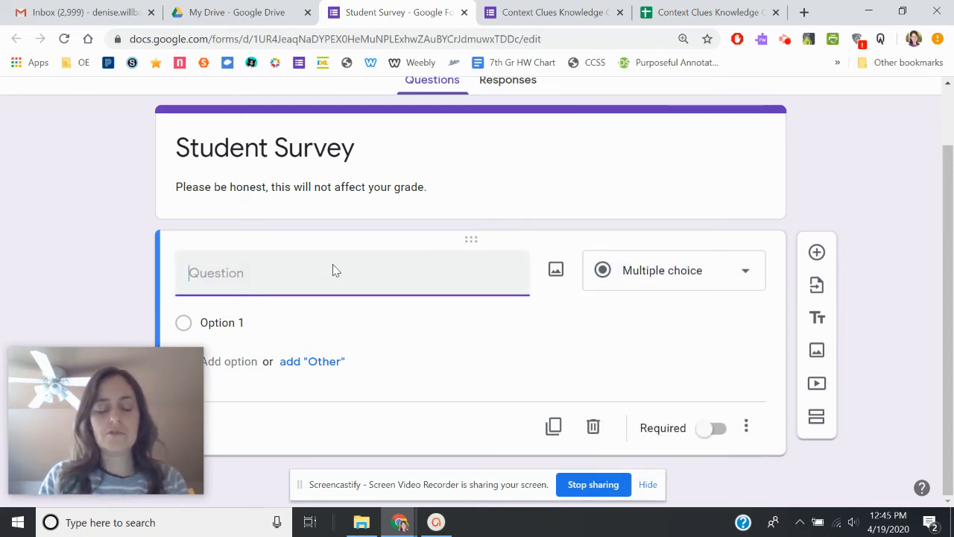
type("What is your ")
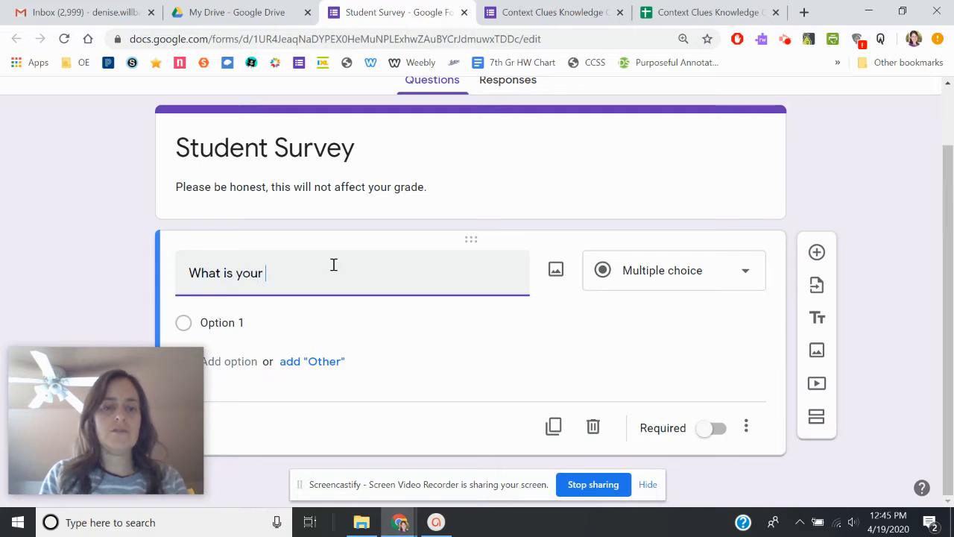
type("FIRST name?")
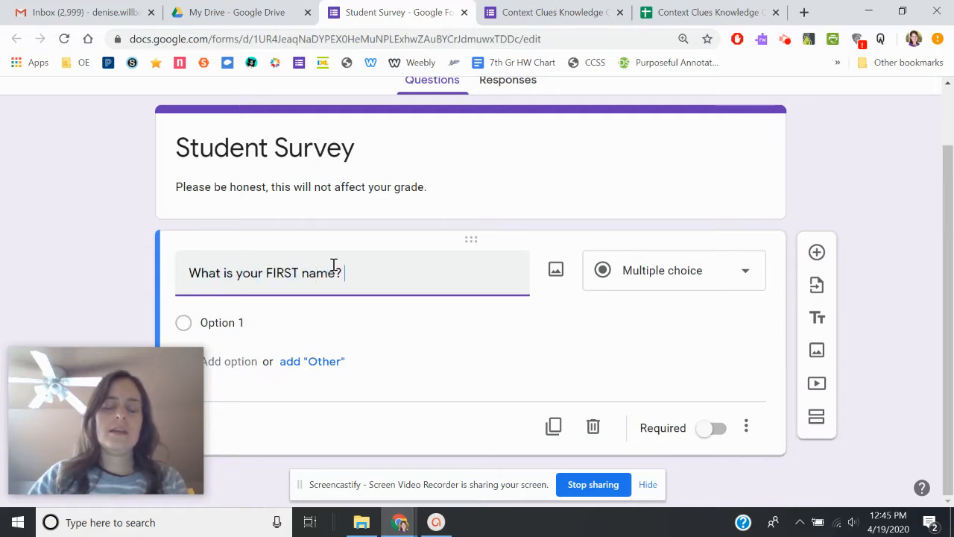
Change the first-name question to the Short answer type and make it required
left_click(697, 270)
left_click(687, 127)
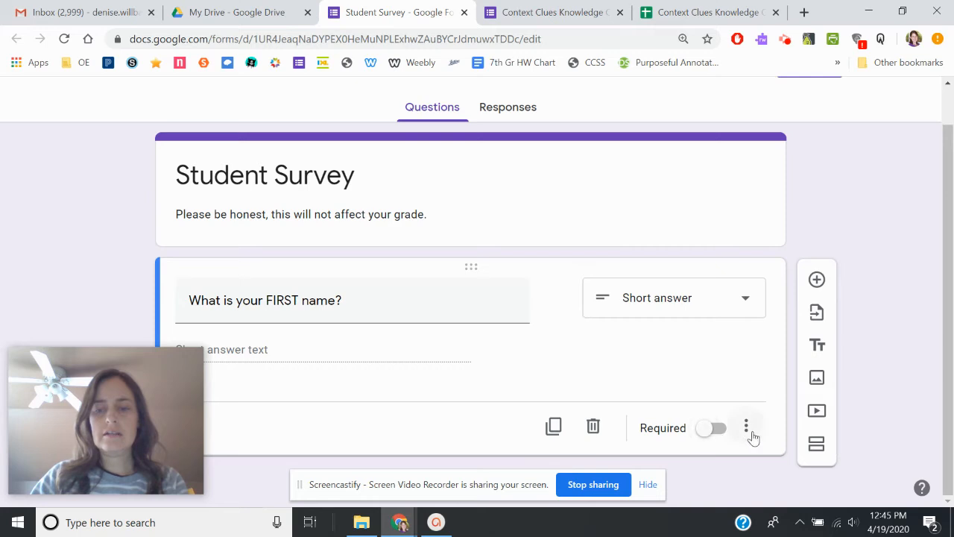
left_click(714, 429)
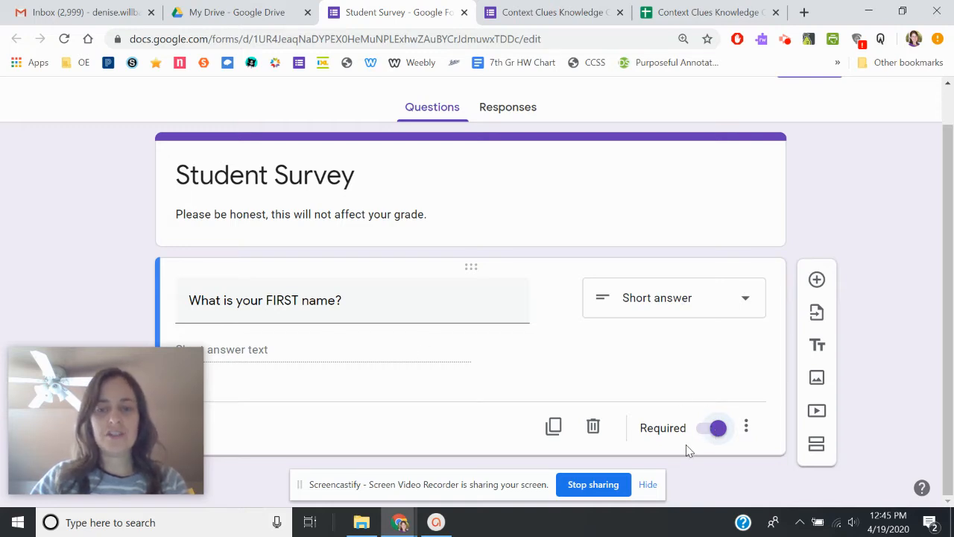
Add a second question reading "What is your LAST name?" and make it required
left_click(818, 279)
type("What is your")
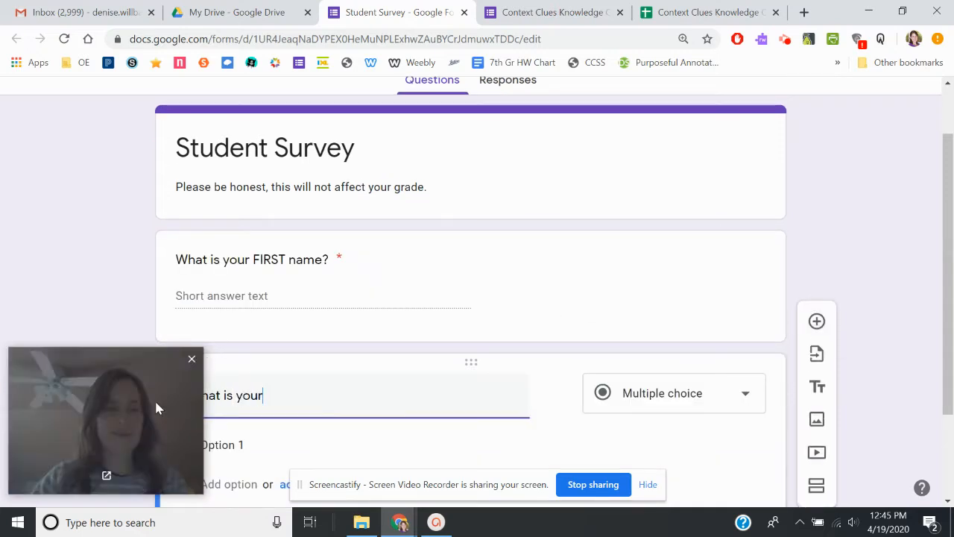
left_click_drag(154, 399, 161, 63)
left_click(291, 394)
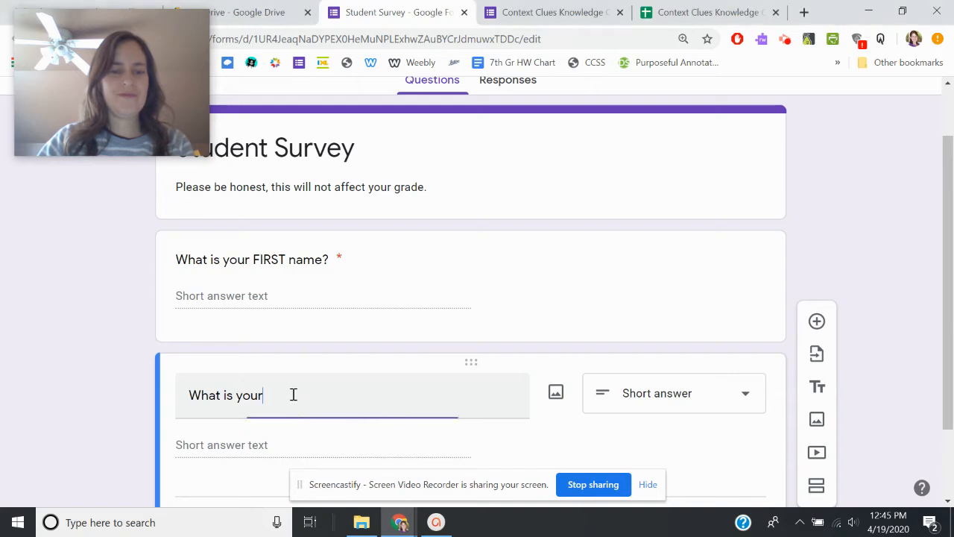
type("LAST name?")
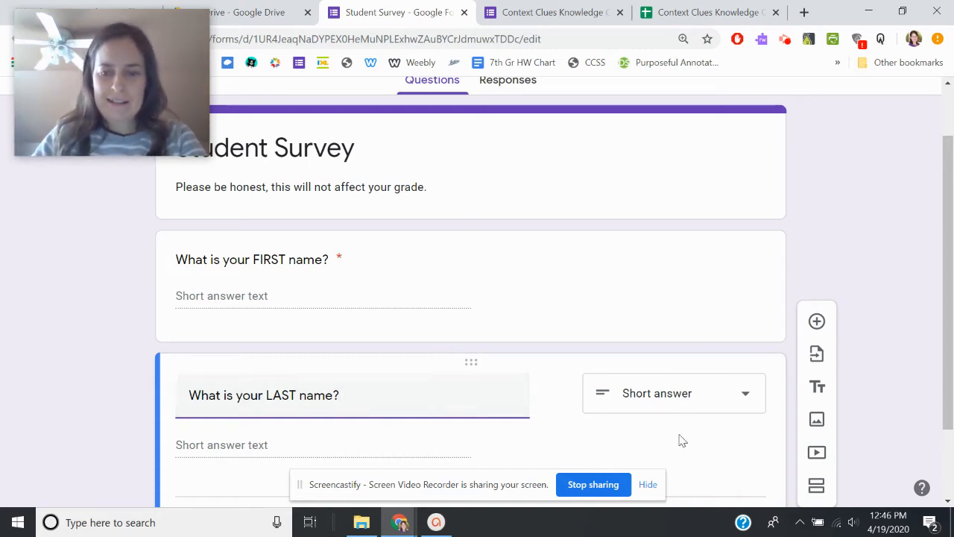
scroll(699, 398, "down", 2)
left_click(714, 428)
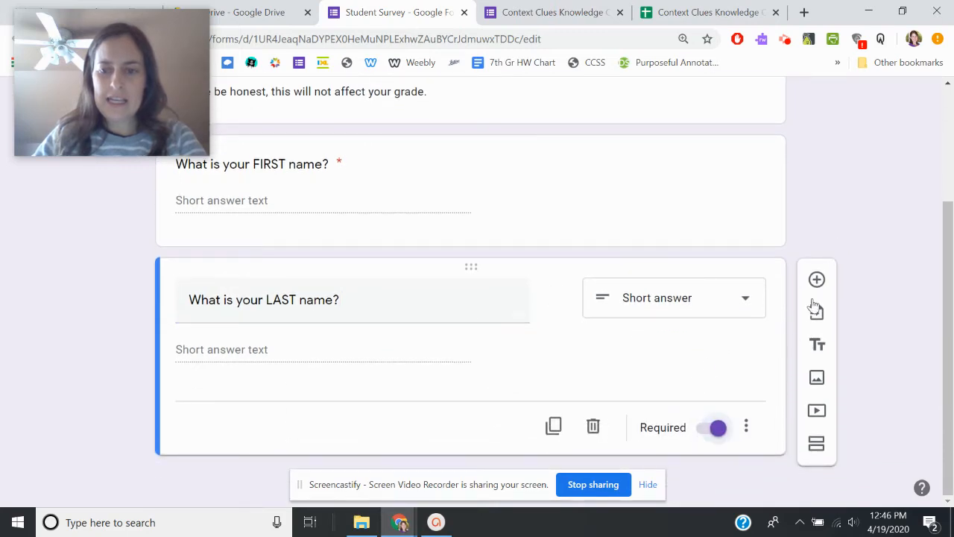
Add a third question with the text "What HOUR do you have ELA?"
left_click(817, 279)
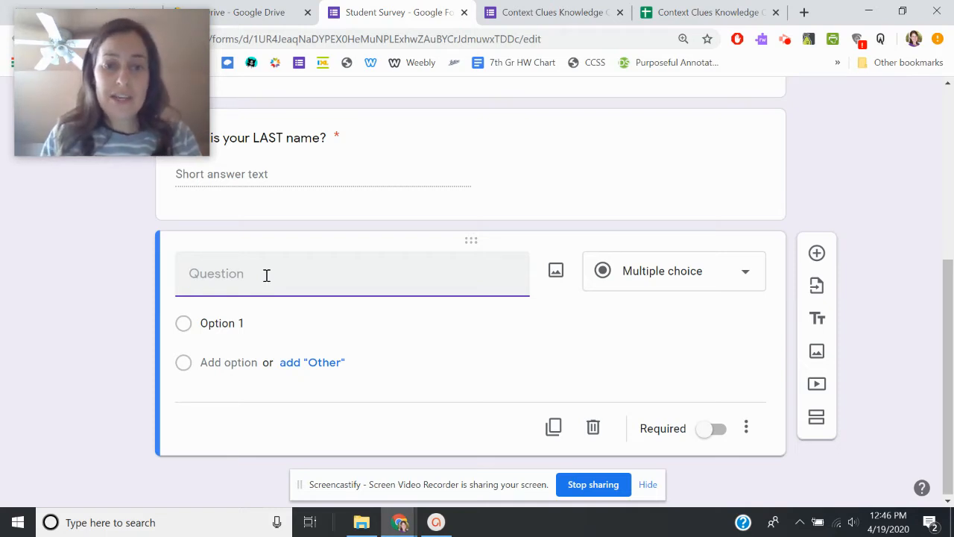
type("What")
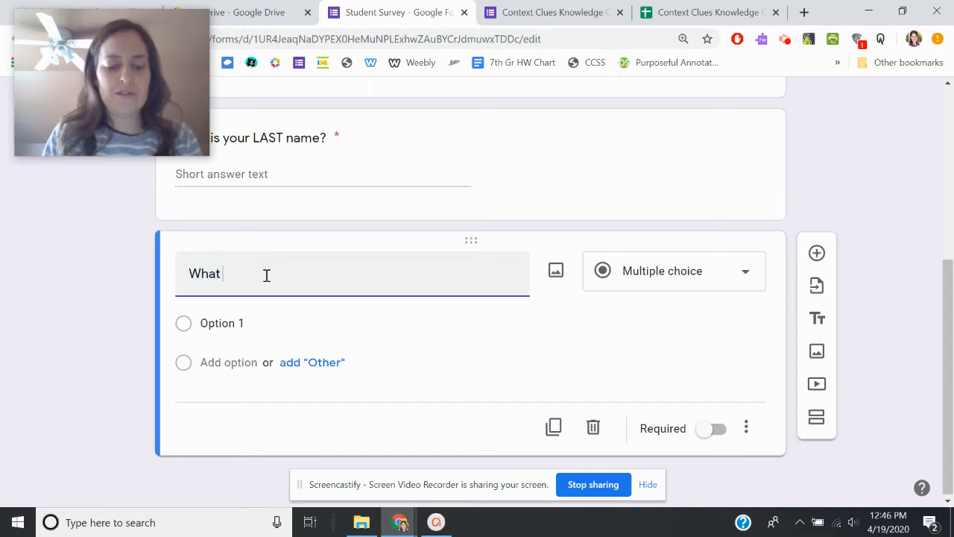
type(" HOUR do you have ELA?")
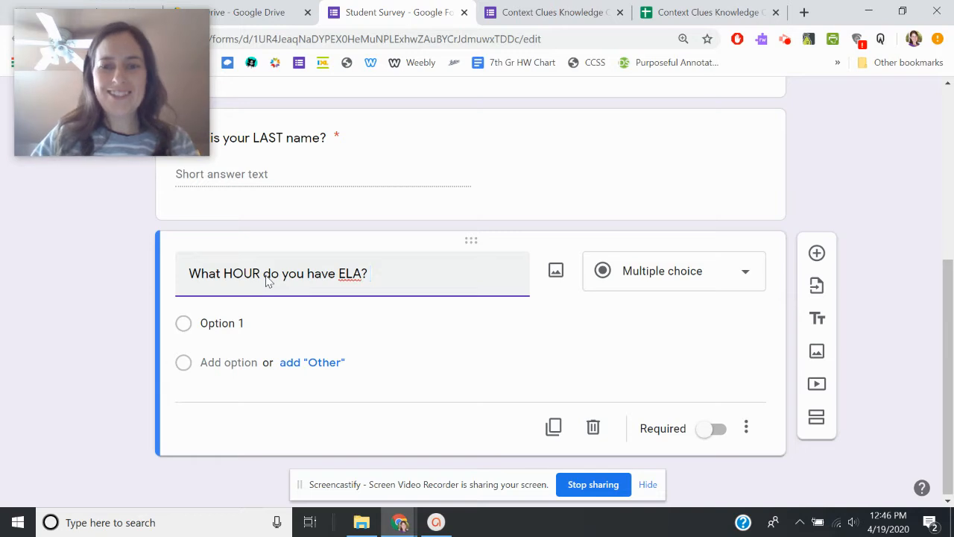
left_click(239, 327)
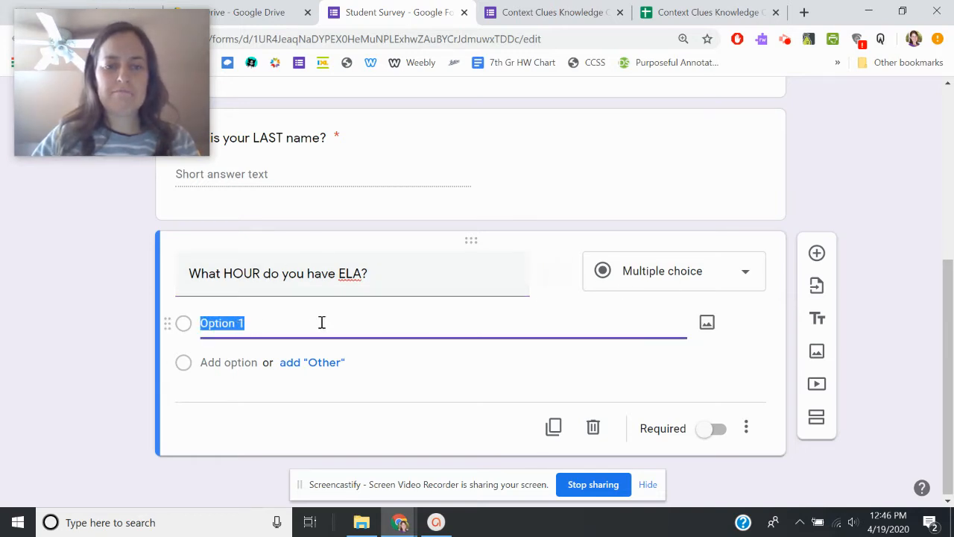
type("1st")
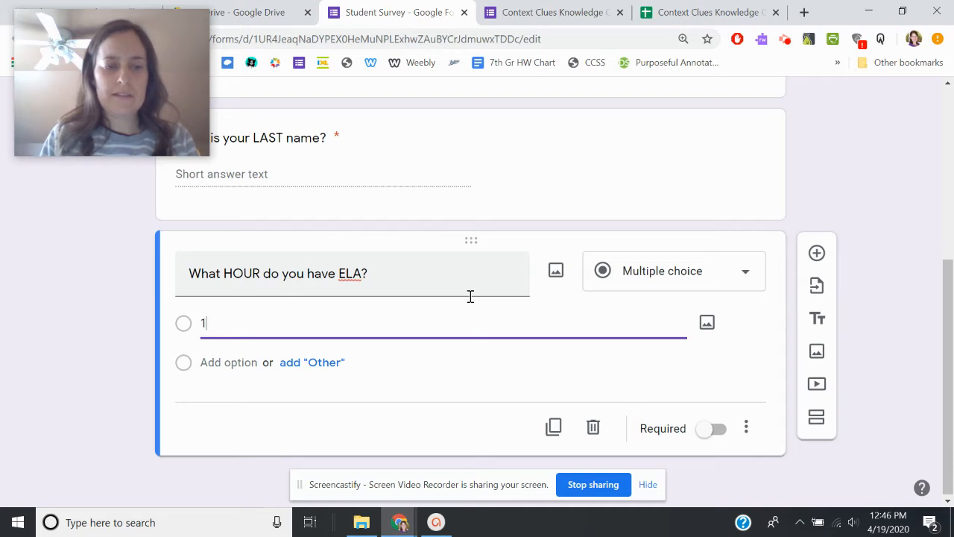
key("BackSpace")
key("BackSpace")
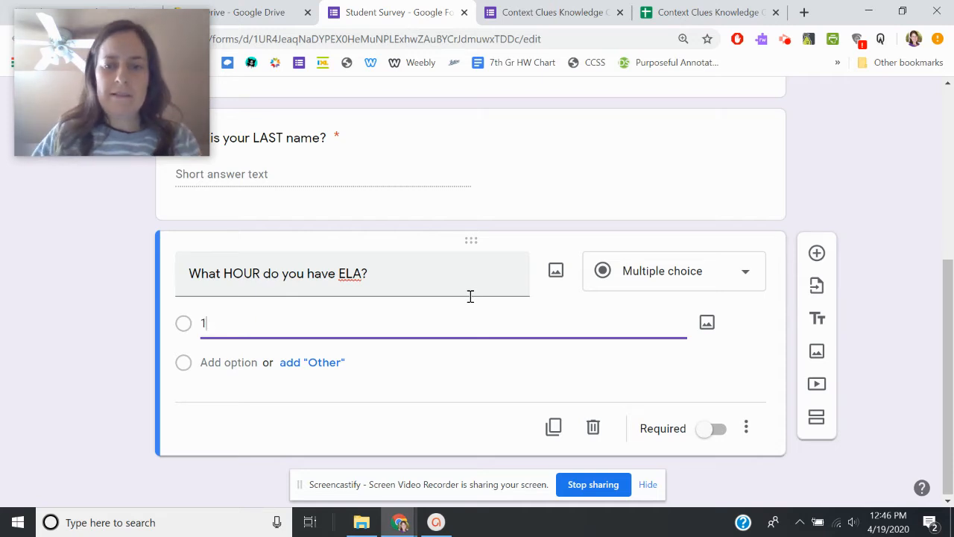
Change the ELA hour question to a Linear scale running from 1 to 4
left_click(677, 270)
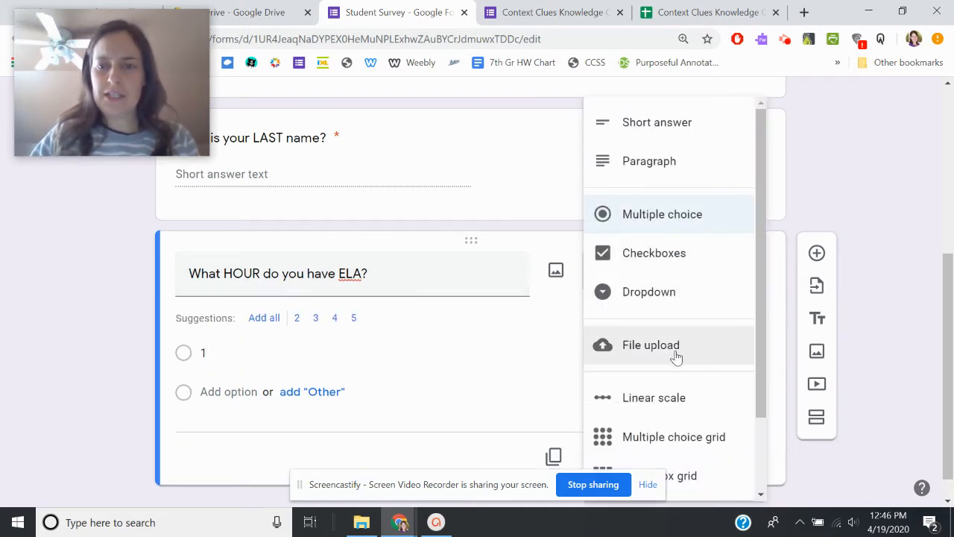
scroll(686, 336, "down", 2)
left_click(651, 305)
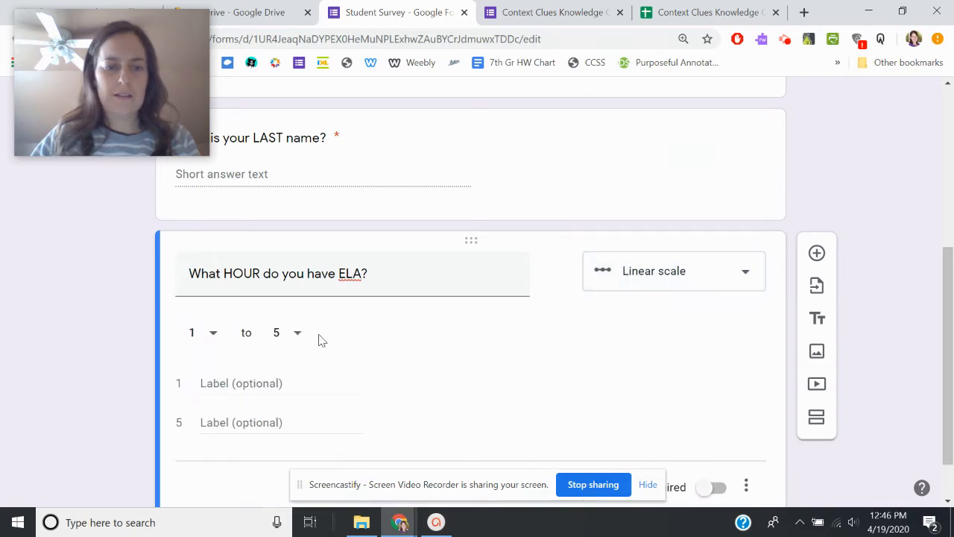
left_click(298, 333)
left_click(291, 232)
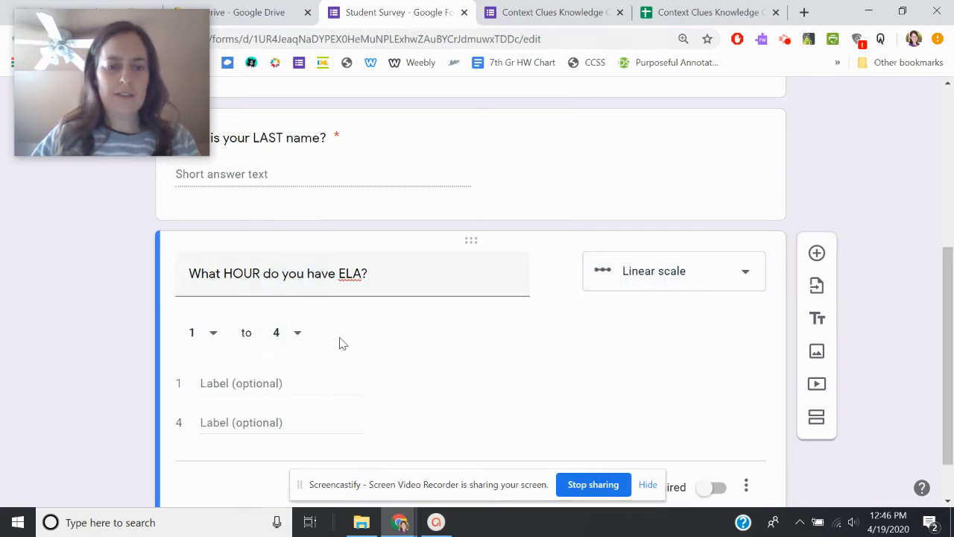
scroll(694, 380, "down", 1)
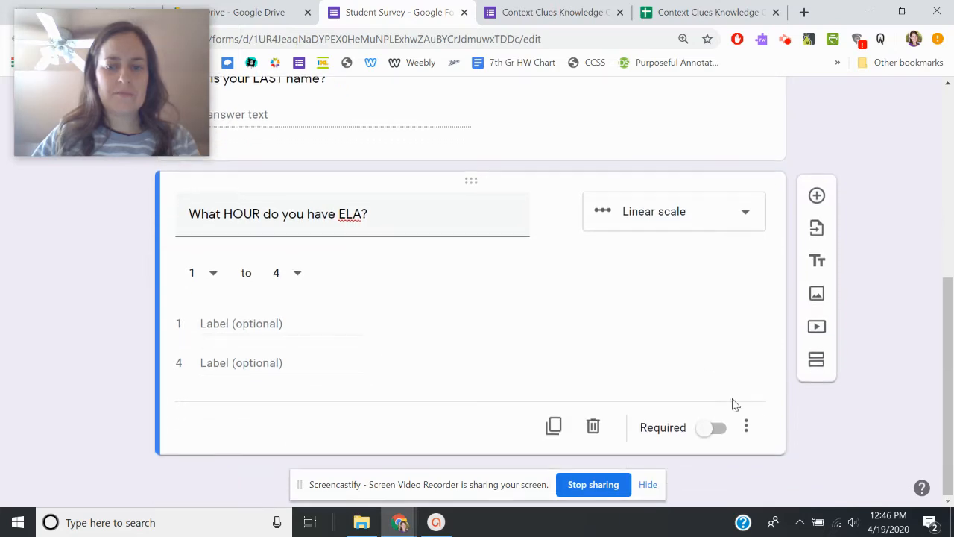
Make the ELA hour question required and add a multiple-choice question reading "What is your favorite color?"
left_click(708, 427)
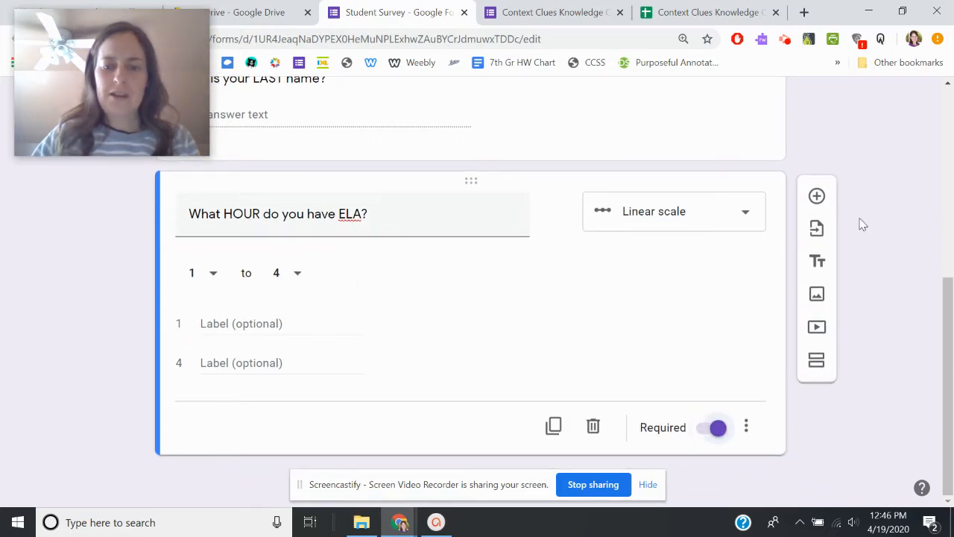
left_click(818, 196)
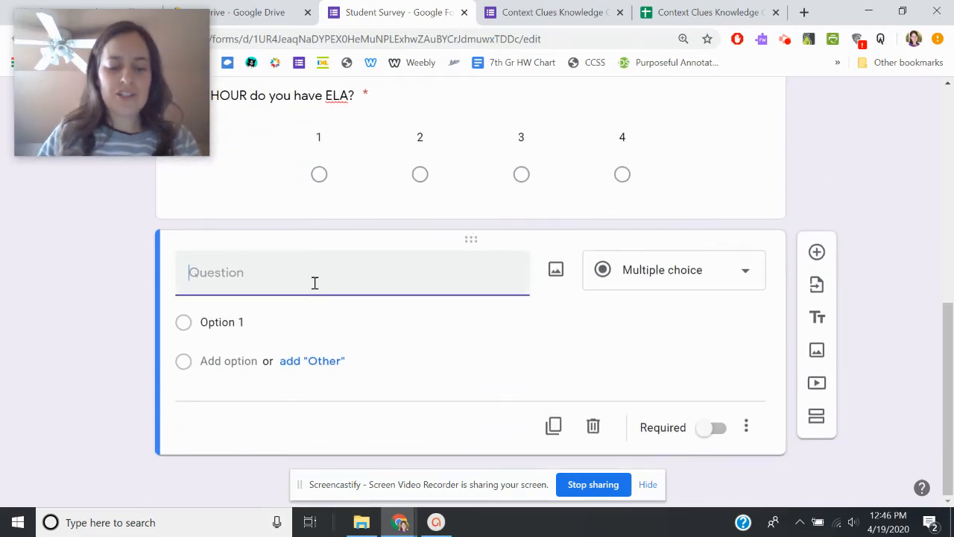
type("What")
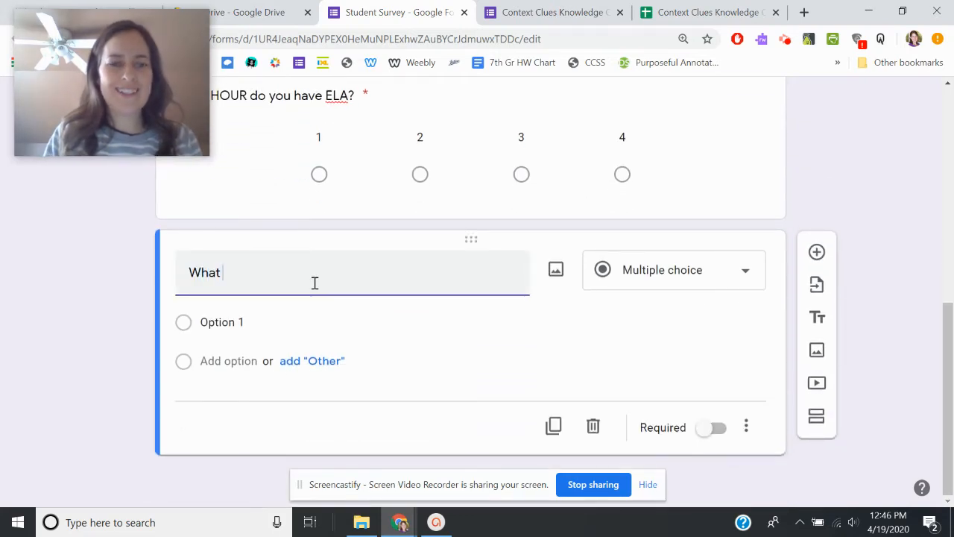
type(" is your favor")
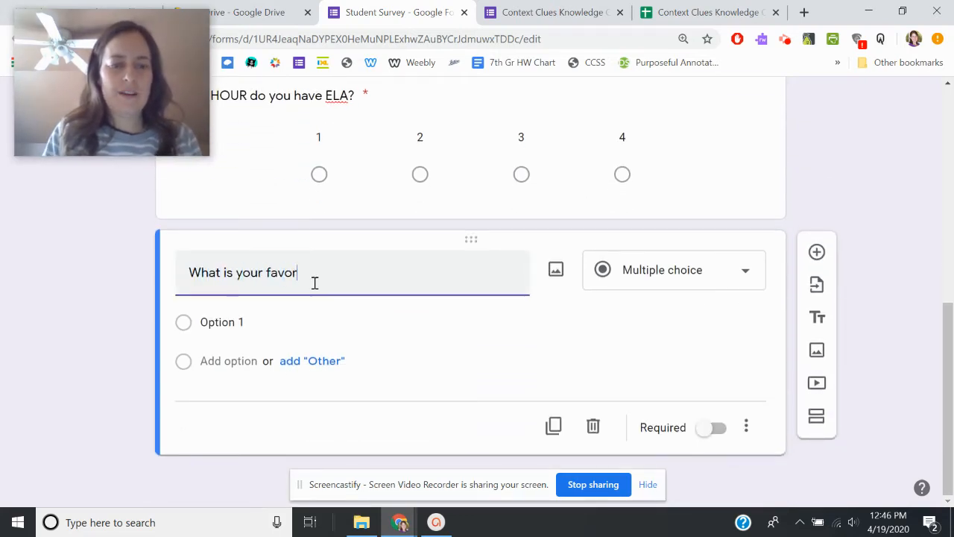
type("ite color?")
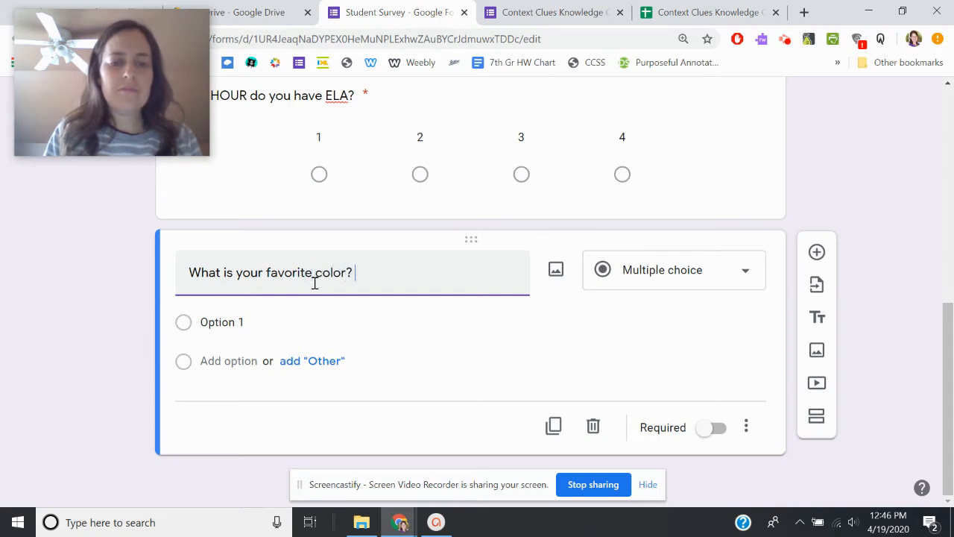
Fill in the favorite color question's answer options as red, orang, blue and green
left_click(239, 320)
type("re")
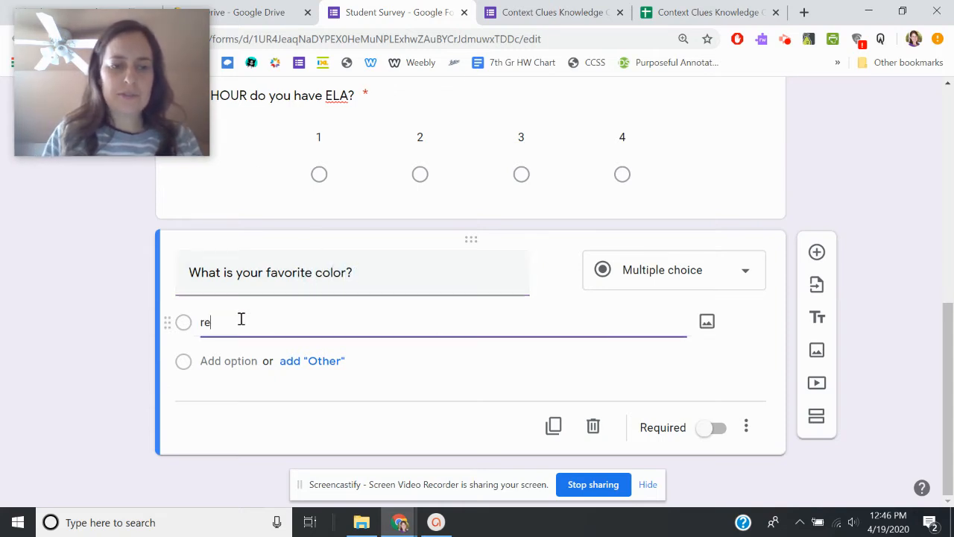
type("d")
key("Tab")
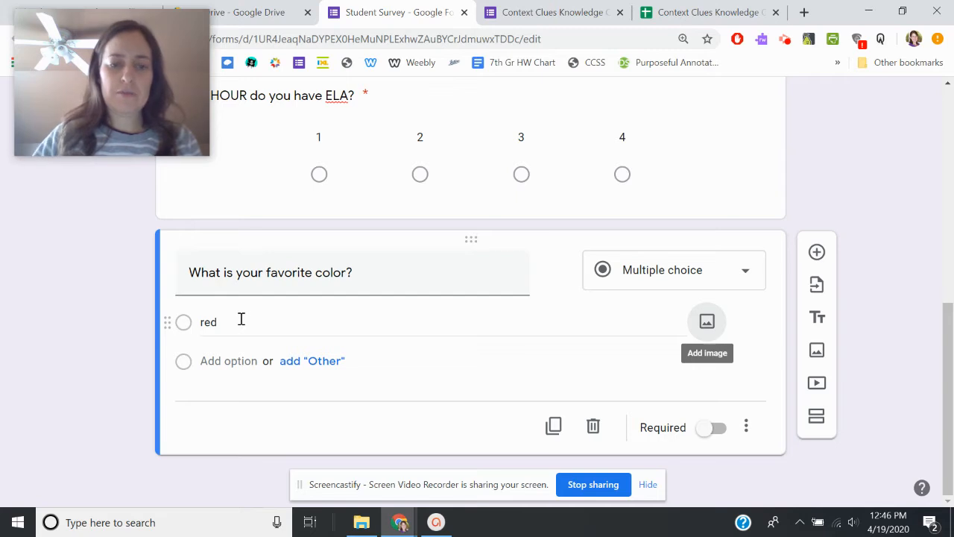
key("shift+Tab")
key("Return")
type("orang")
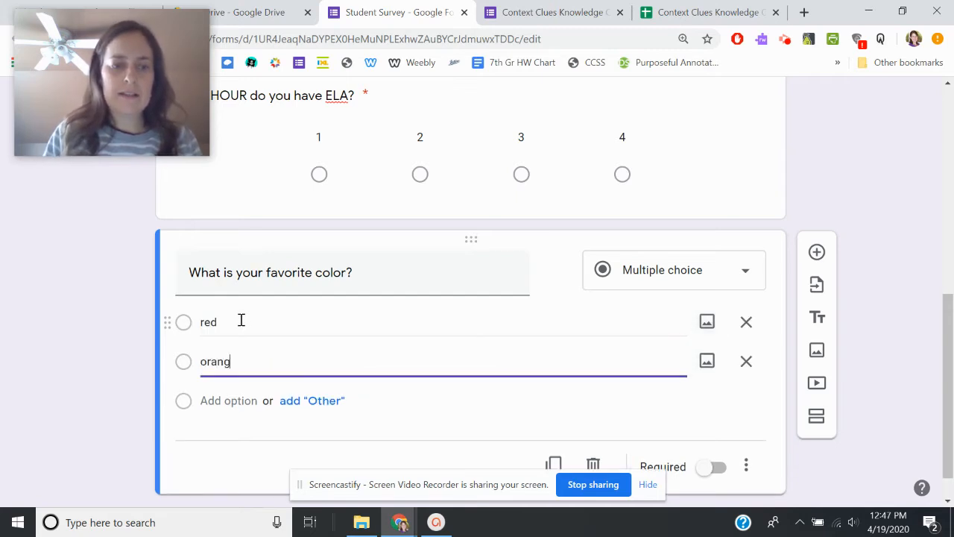
key("Return")
type("blue")
key("Return")
type("g")
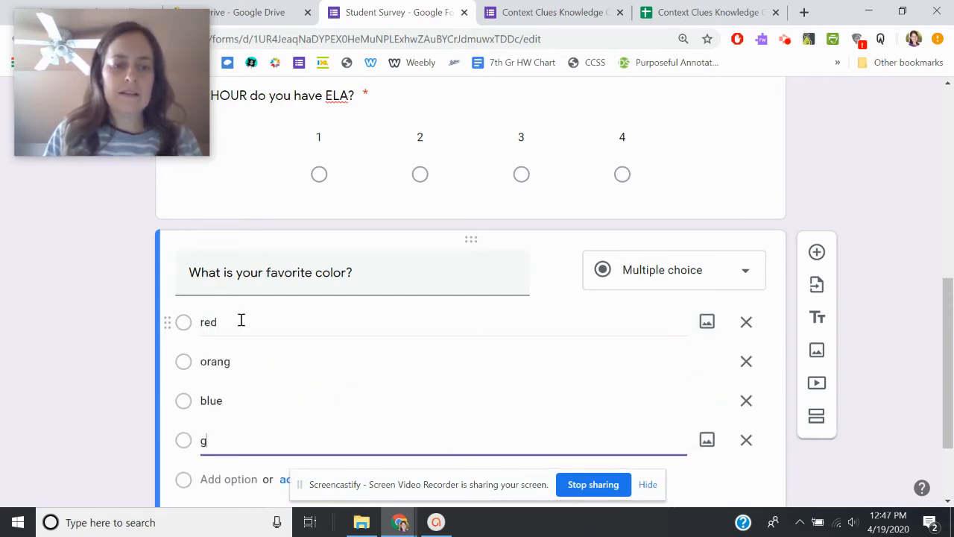
type("reen")
Duplicate the favorite color question and reword the copy to "What is your LEAST favorite color?"
scroll(522, 224, "down", 1)
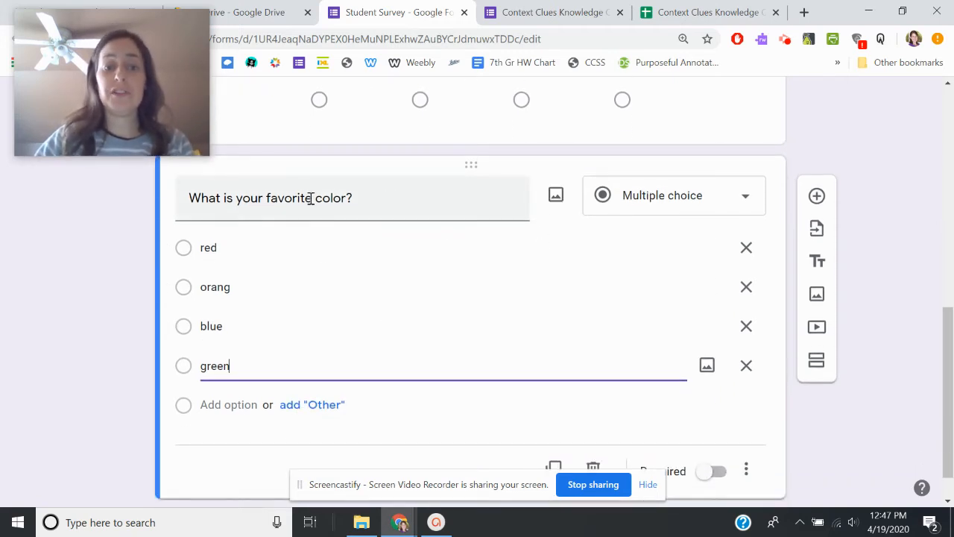
scroll(486, 326, "down", 1)
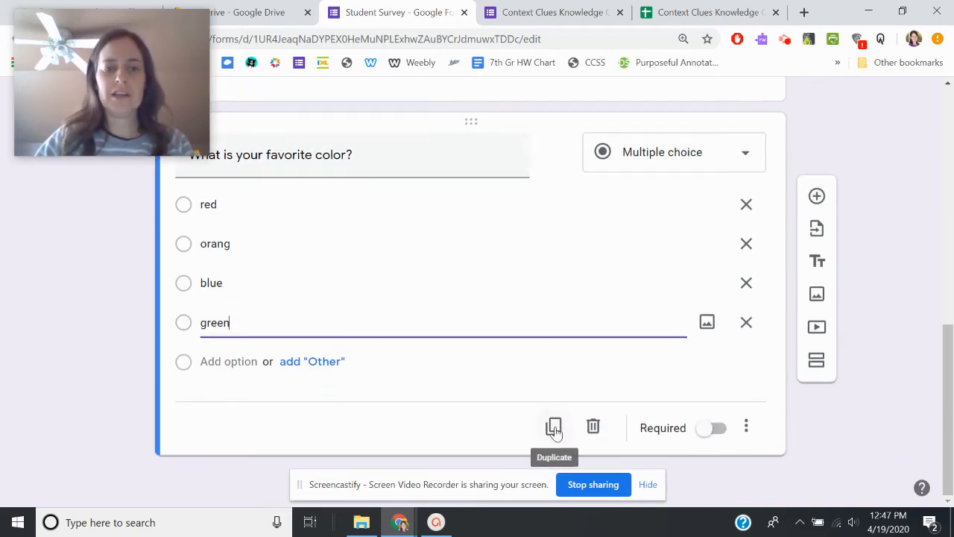
left_click(554, 427)
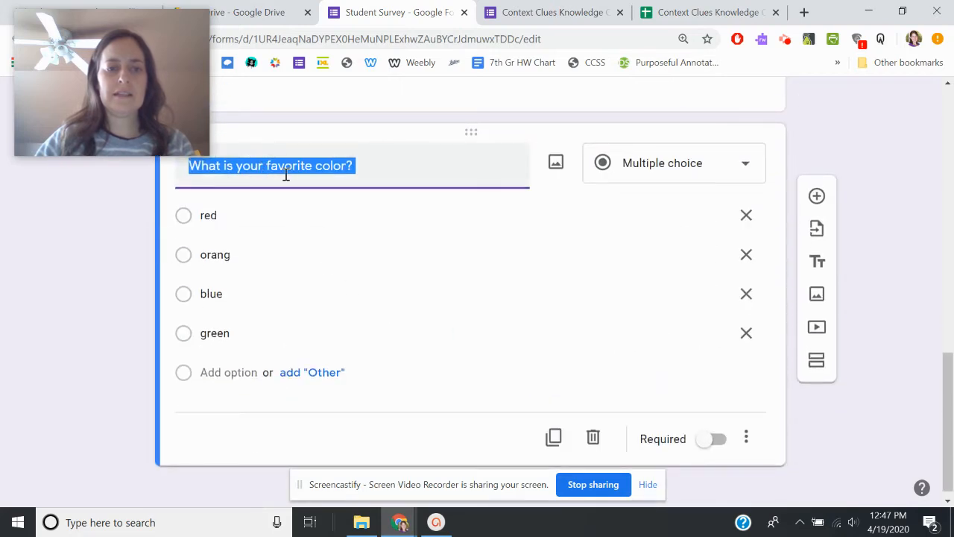
left_click(265, 165)
type("LEAST")
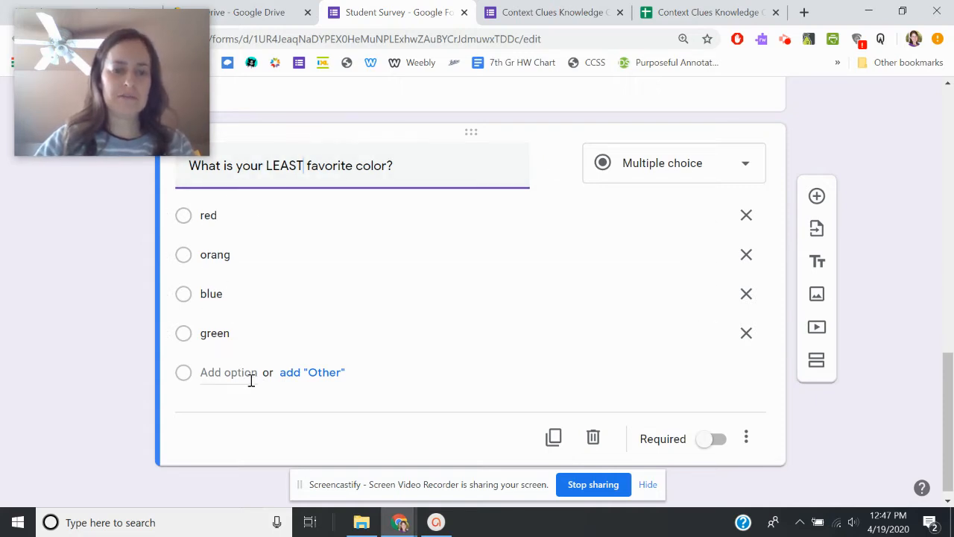
Correct the second option of the LEAST favorite color question to "orange" and make the question required
left_click(239, 255)
left_click(239, 255)
type("e")
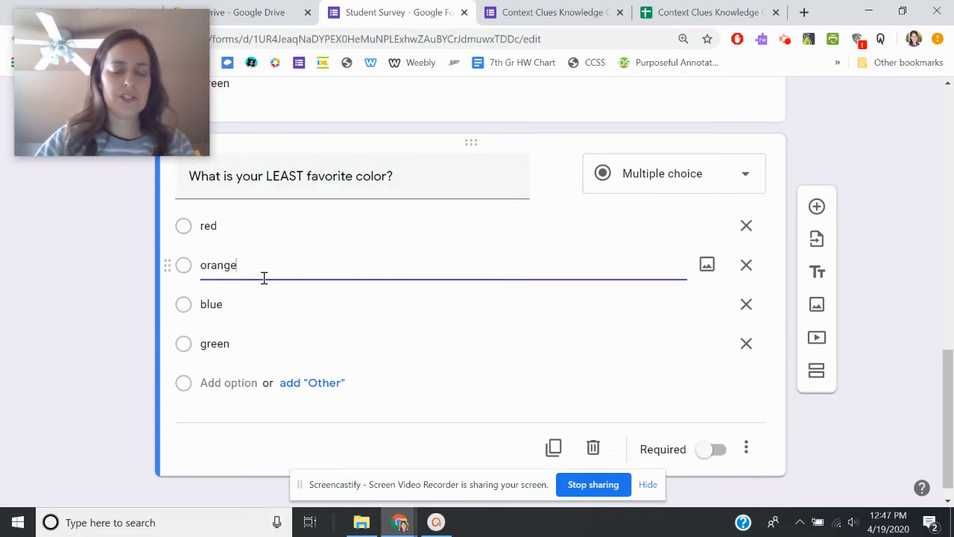
left_click(705, 440)
Make the original favorite color question required and correct its second option to "orange"
scroll(606, 355, "up", 4)
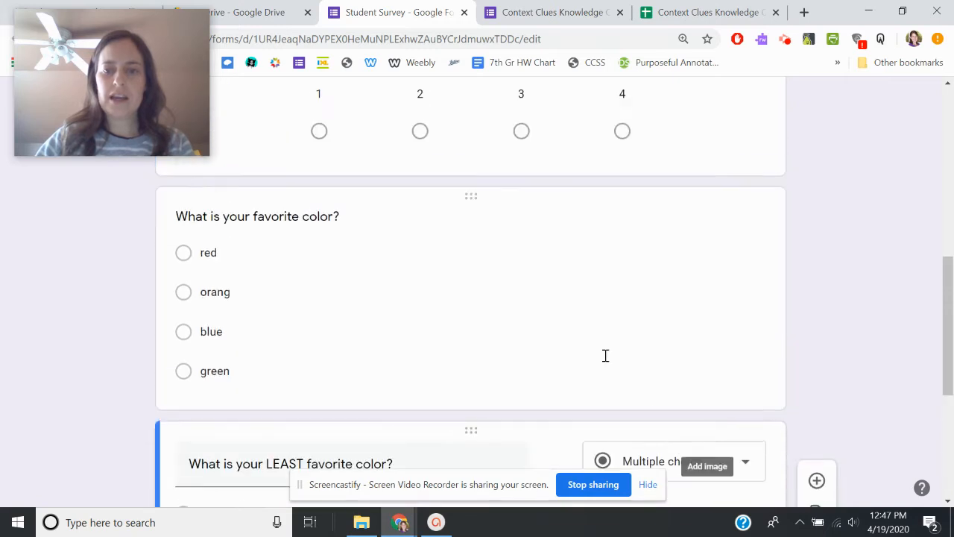
left_click(605, 355)
scroll(671, 395, "down", 3)
left_click(710, 284)
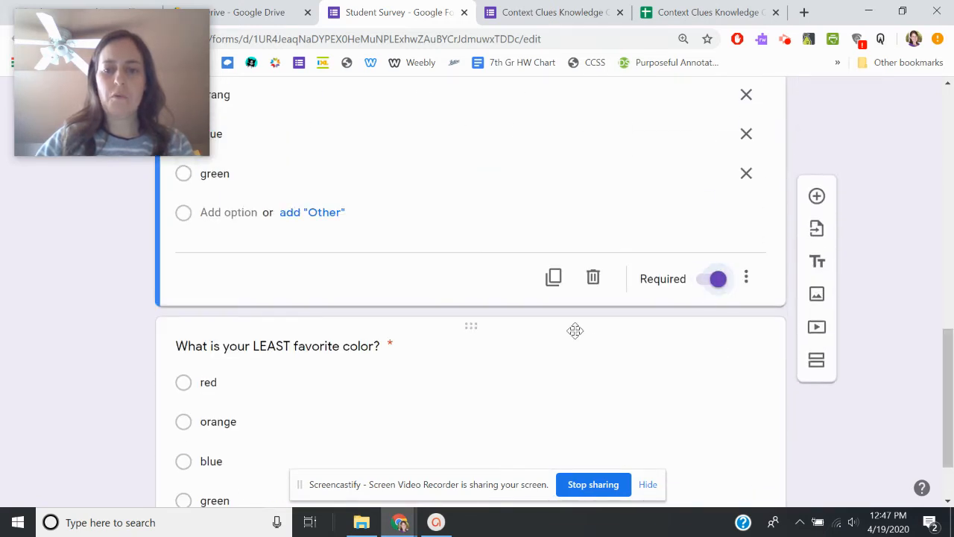
scroll(552, 326, "up", 3)
left_click(252, 318)
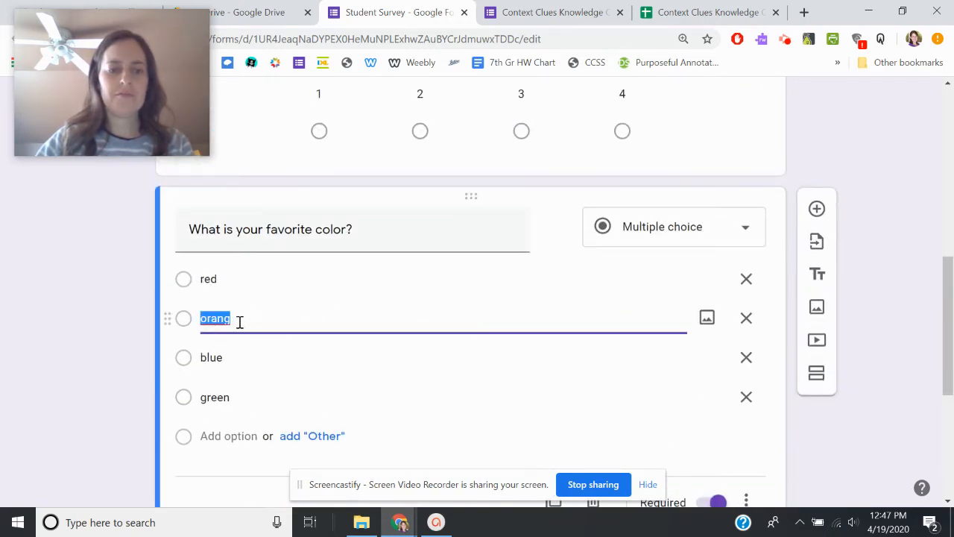
left_click(239, 322)
type("e")
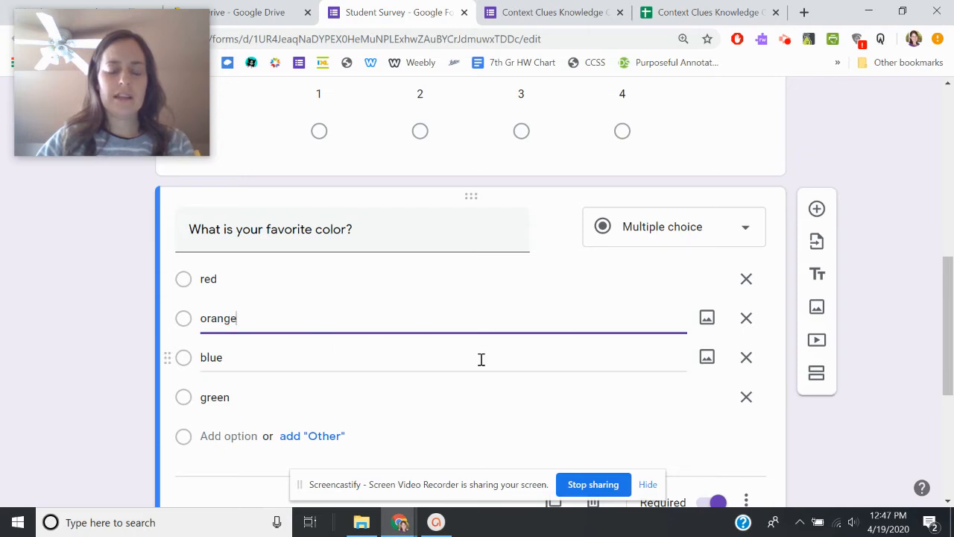
Add a question reading "Is there anything else?" after the LEAST favorite color question and set it to Short answer
scroll(614, 332, "down", 4)
left_click(608, 367)
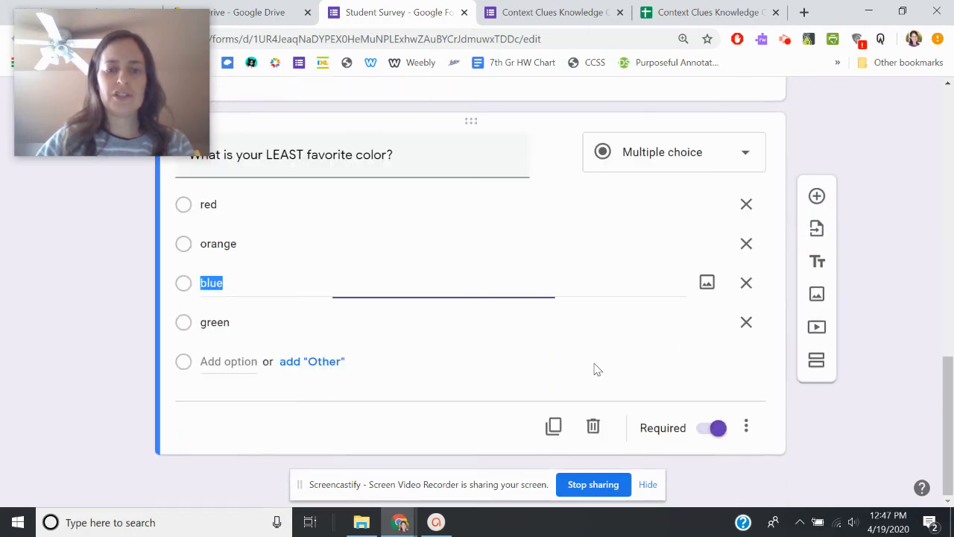
left_click(817, 195)
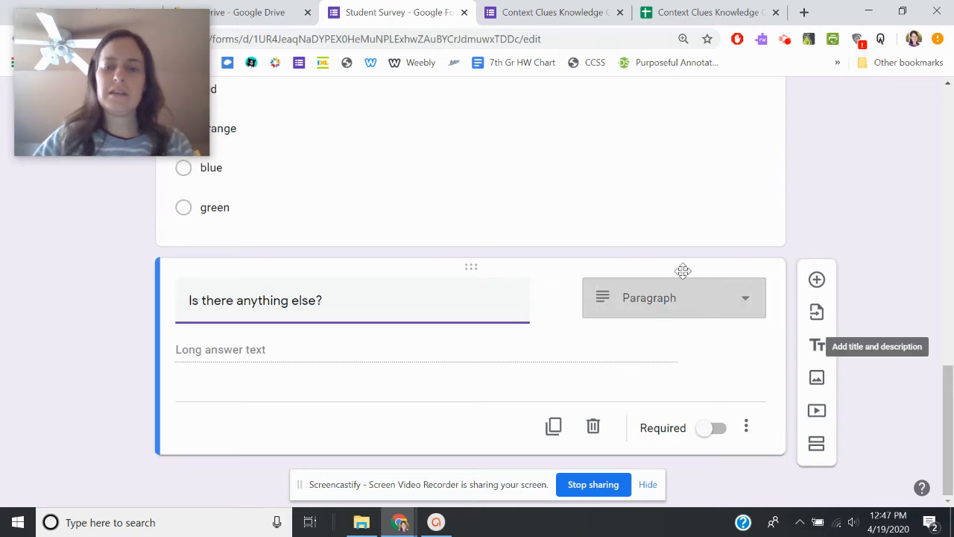
left_click(685, 307)
left_click(657, 127)
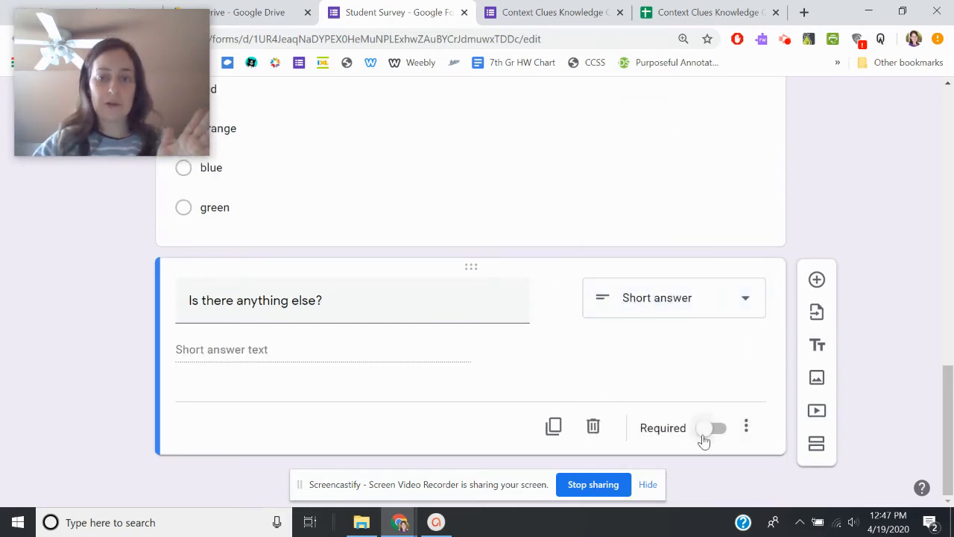
Copy a shortened link to the form from its sending options and return to the form editor
scroll(477, 328, "up", 4)
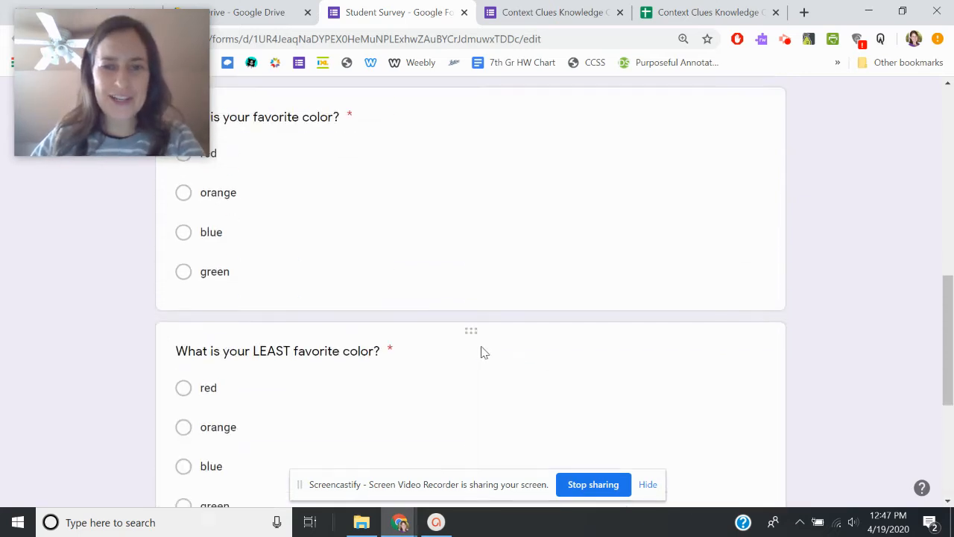
scroll(481, 352, "up", 5)
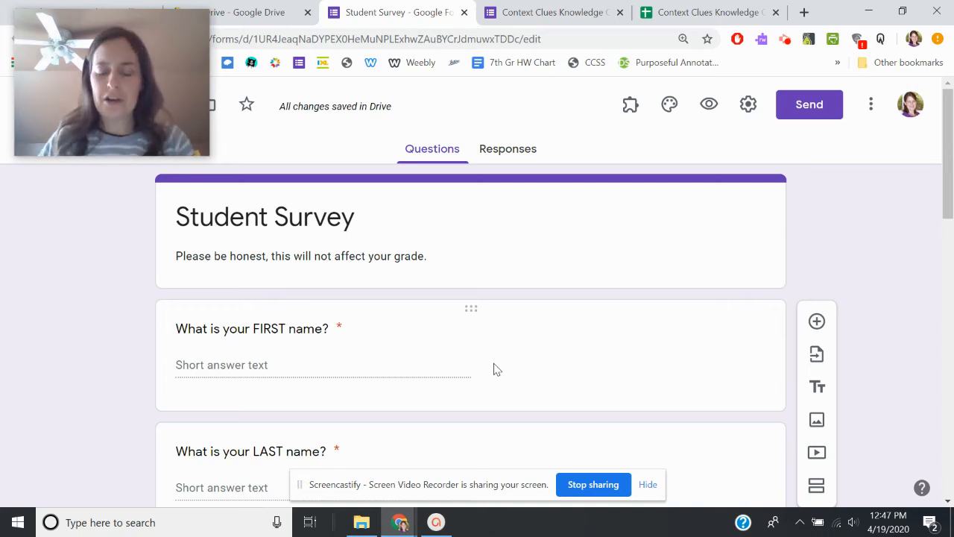
left_click(807, 107)
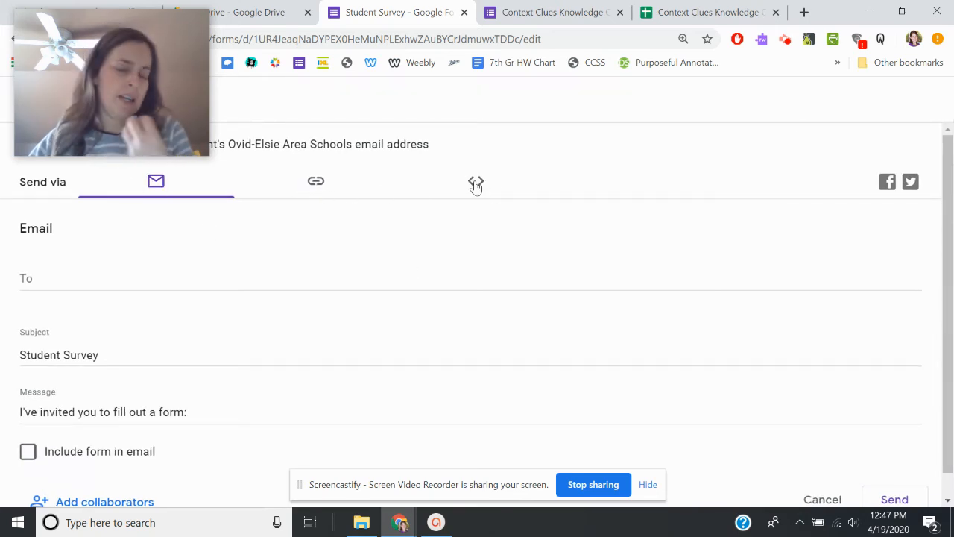
left_click(316, 184)
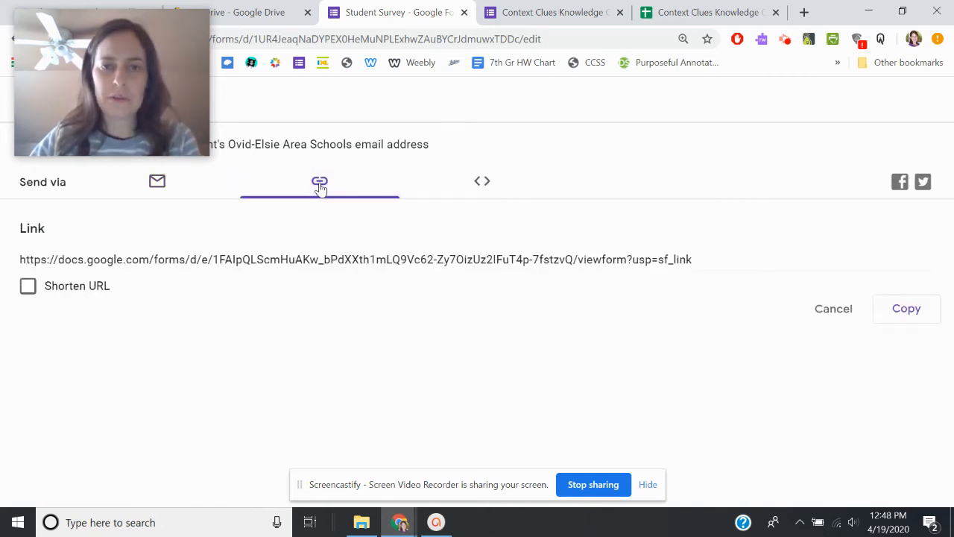
left_click(156, 185)
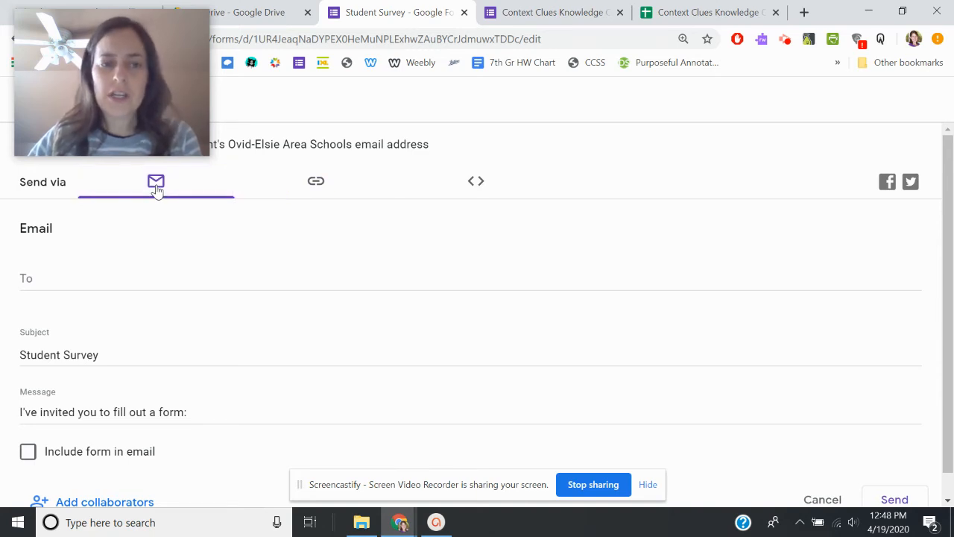
left_click(315, 185)
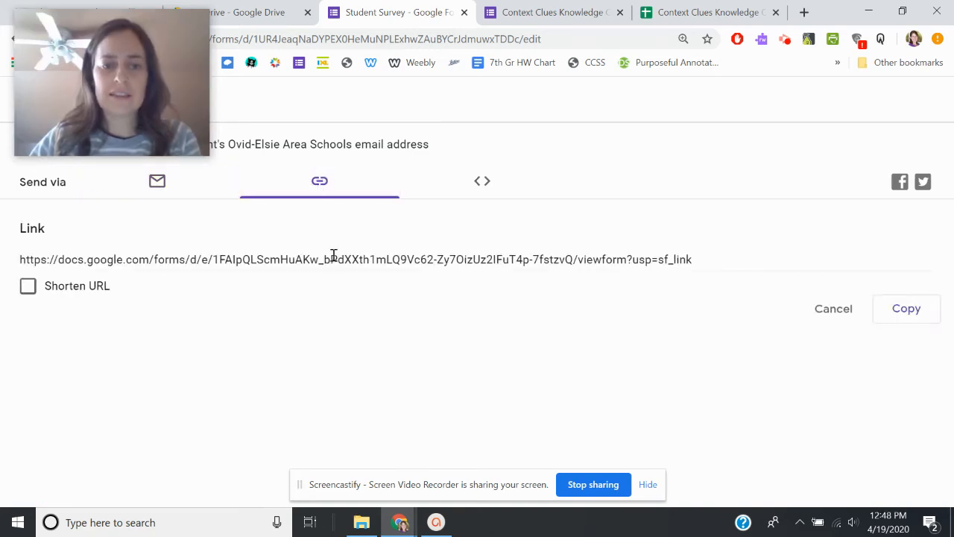
left_click(28, 286)
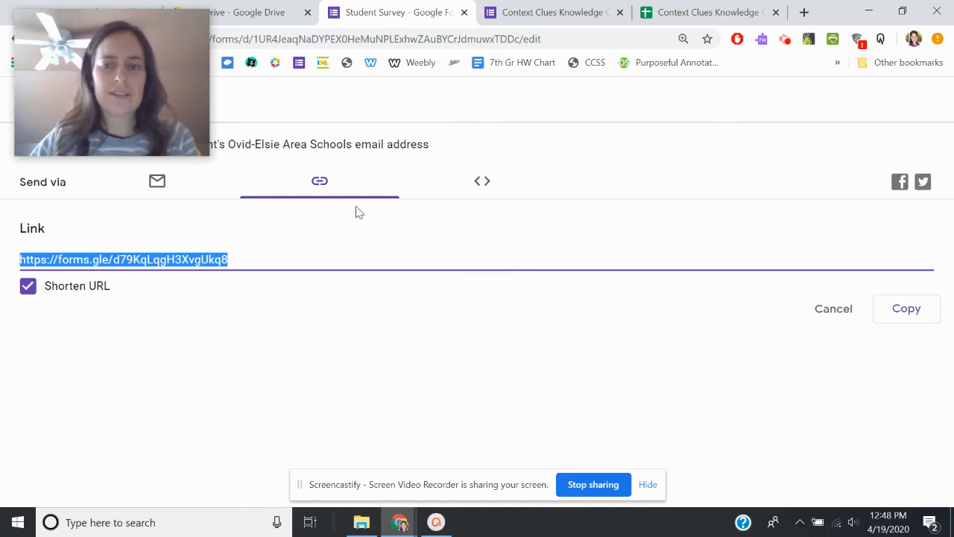
left_click(913, 326)
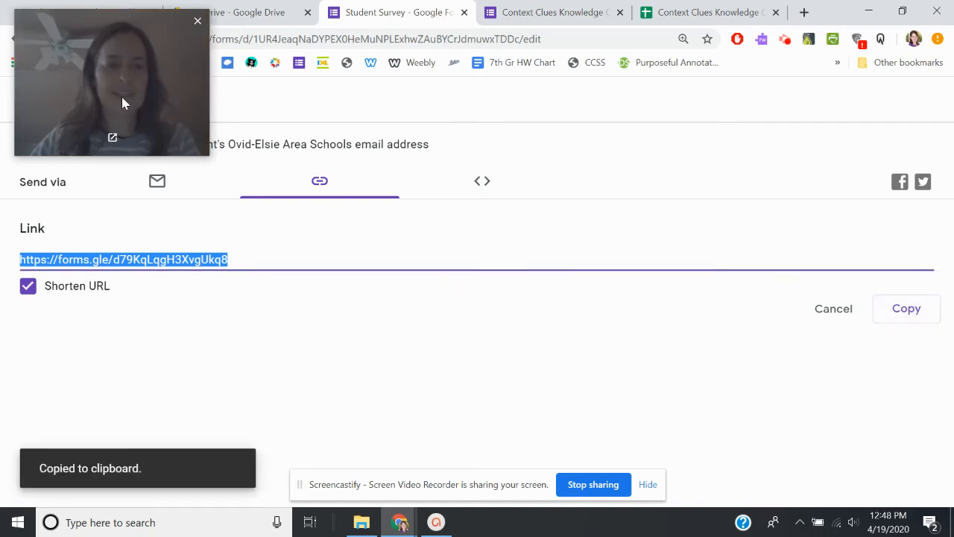
left_click_drag(121, 94, 122, 406)
left_click(26, 99)
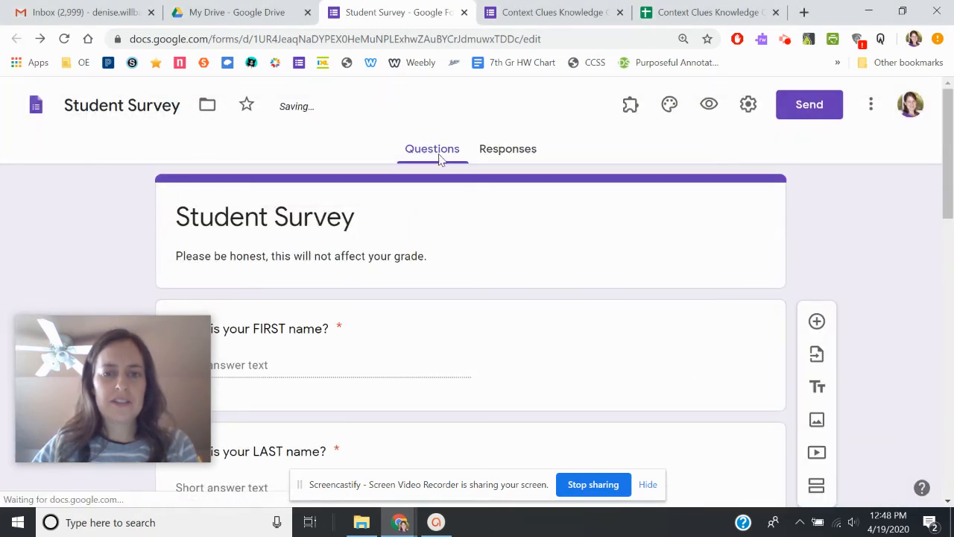
Change the form's theme color to Light Blue #03a9f4 and leave the theme options
left_click(669, 106)
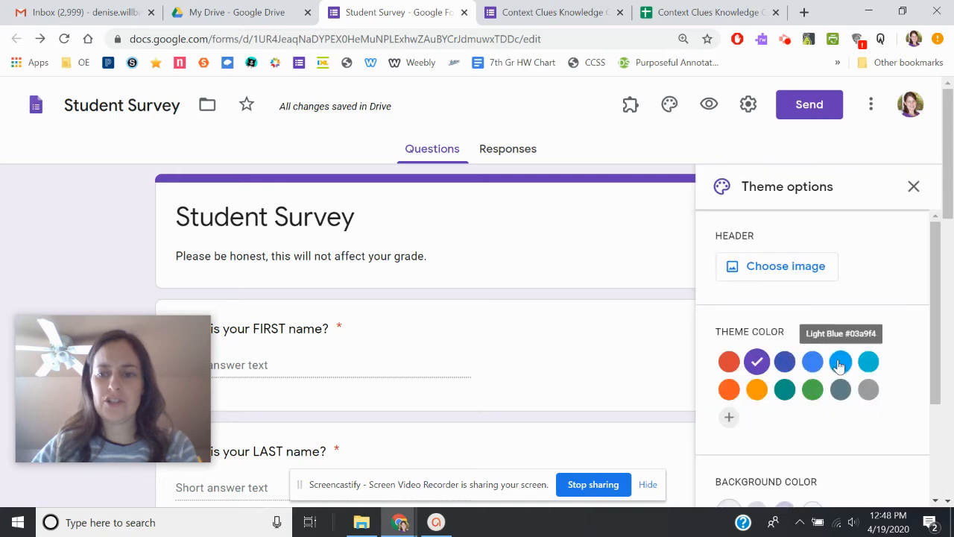
left_click(840, 363)
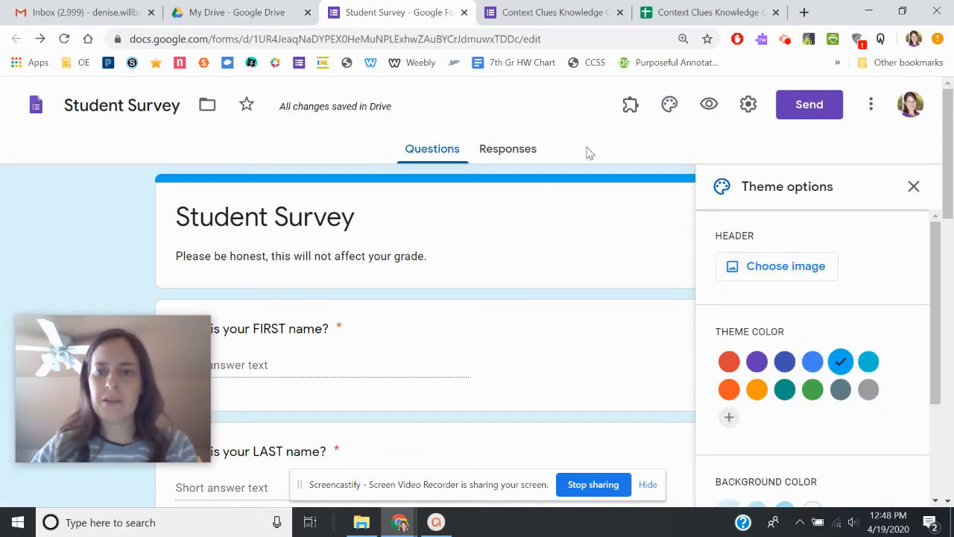
left_click(914, 187)
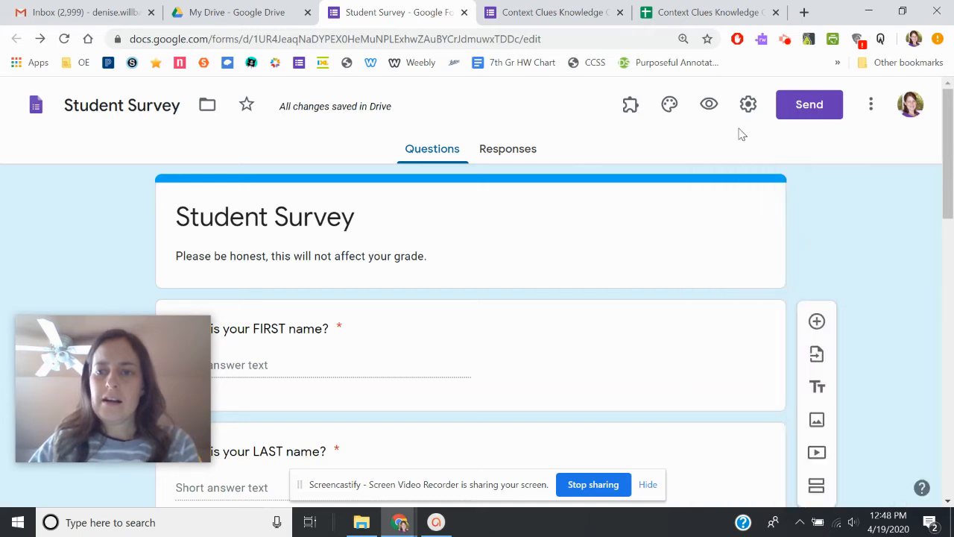
Lift the form's restriction to Ovid-Elsie Area Schools users, turn on email address collection and save the settings
left_click(748, 105)
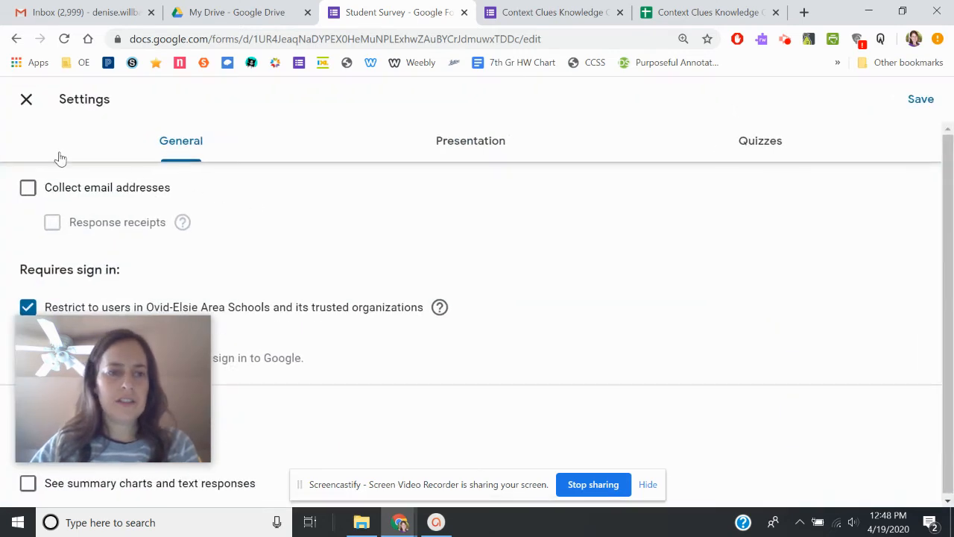
left_click_drag(155, 347, 862, 402)
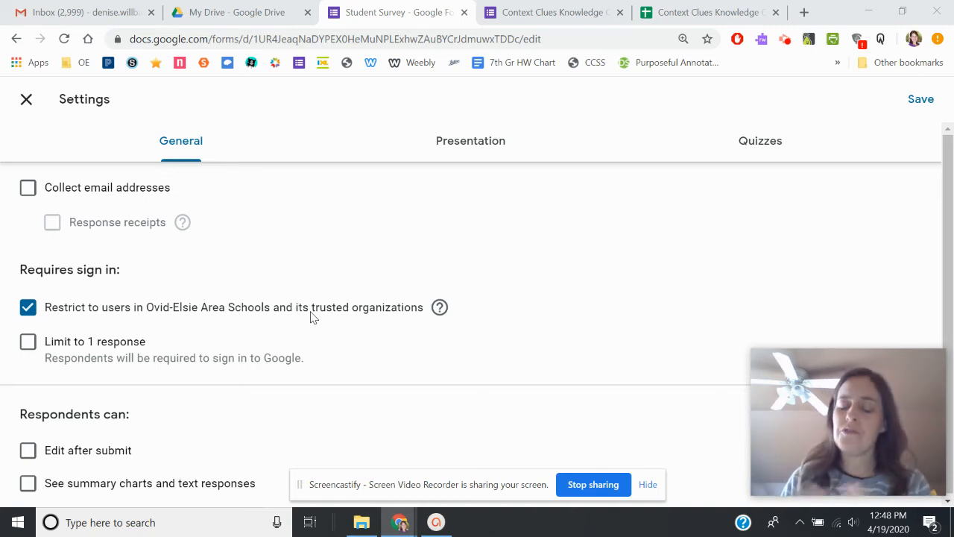
left_click(27, 306)
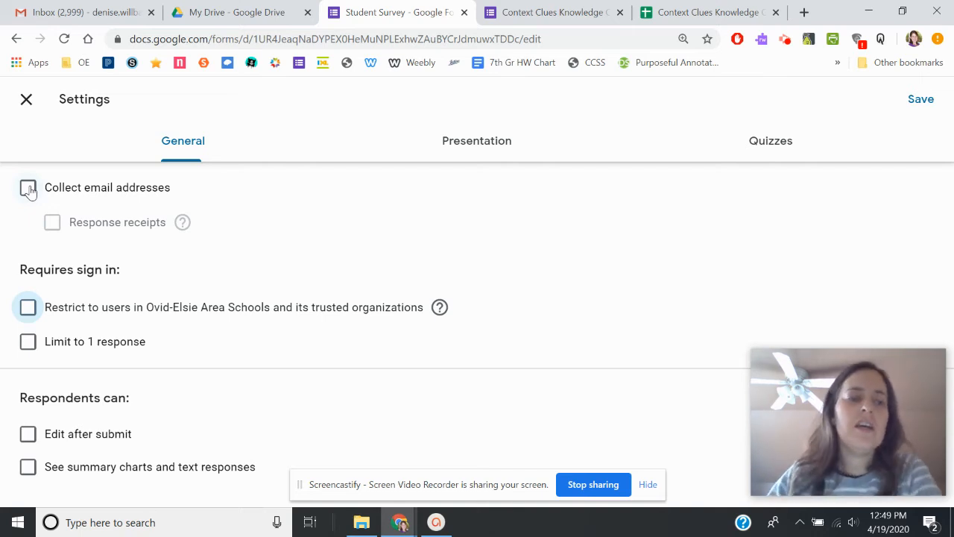
left_click(28, 190)
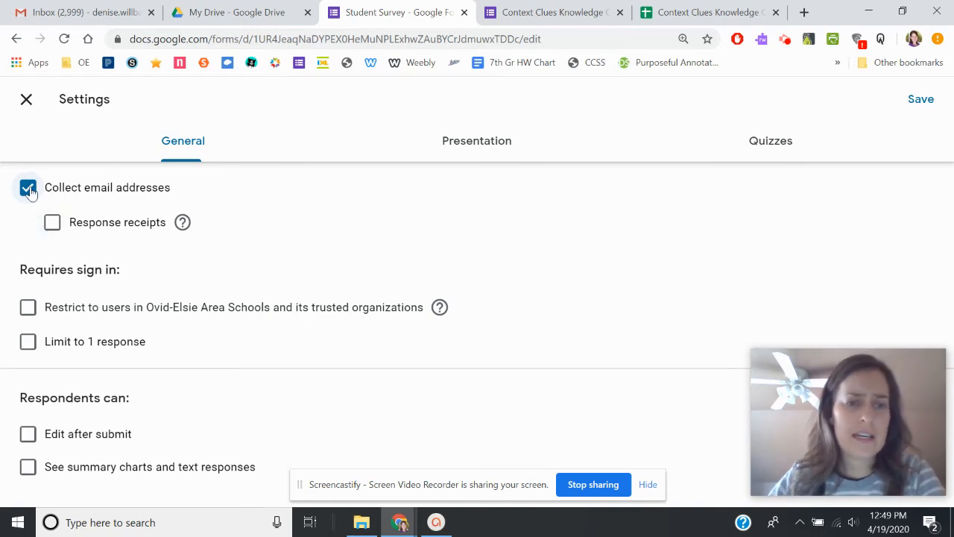
left_click(920, 100)
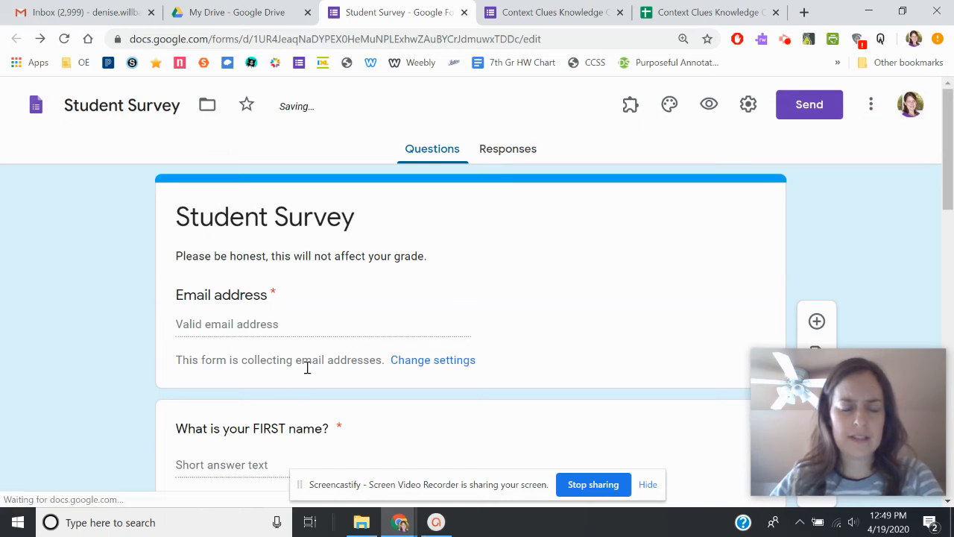
Turn off email address collection in the form's general settings and save the change
left_click(748, 105)
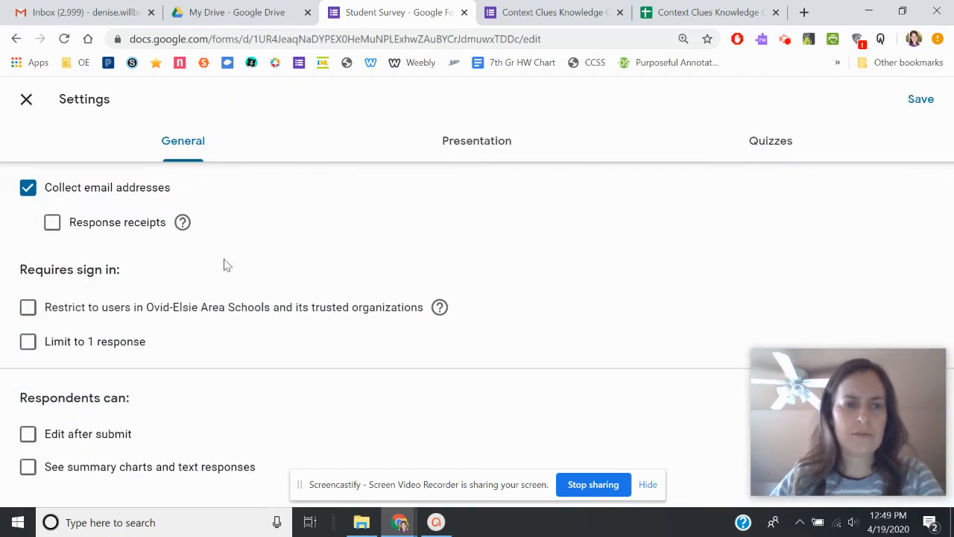
left_click(29, 189)
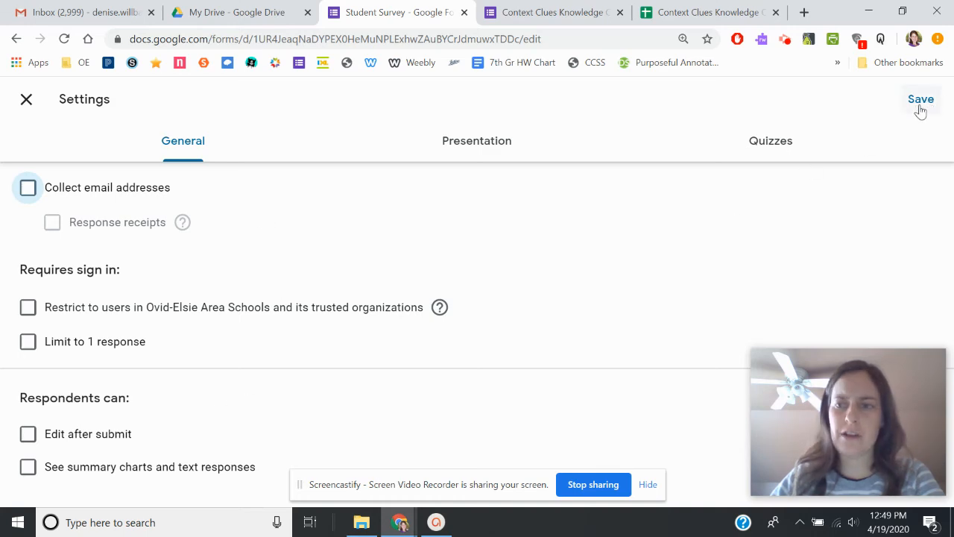
left_click(921, 100)
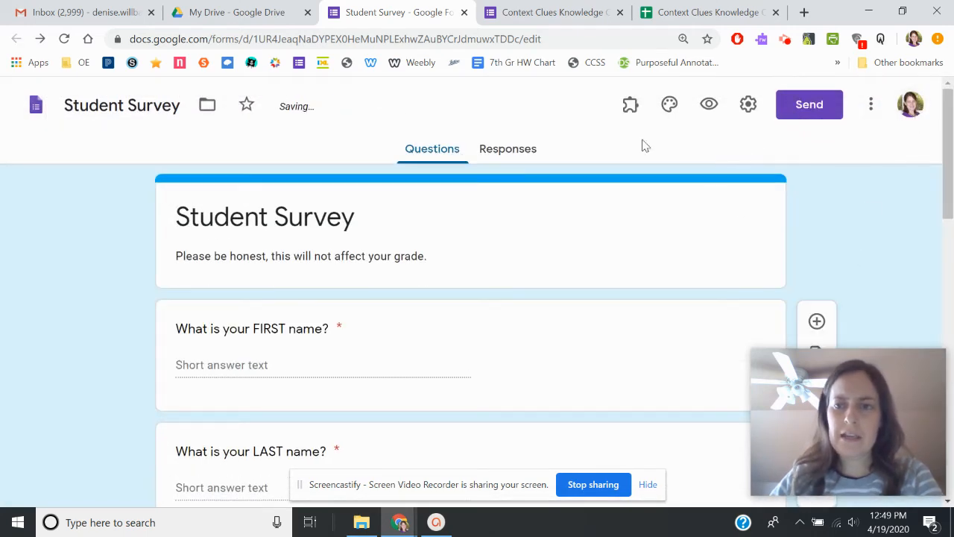
Preview the Student Survey as a respondent, look through all its questions and close the preview
left_click(709, 108)
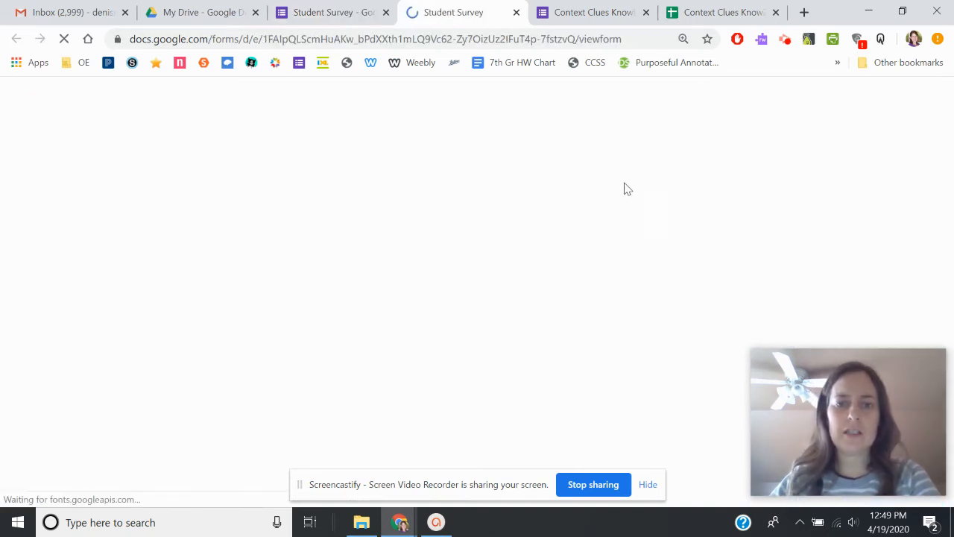
scroll(347, 156, "down", 6)
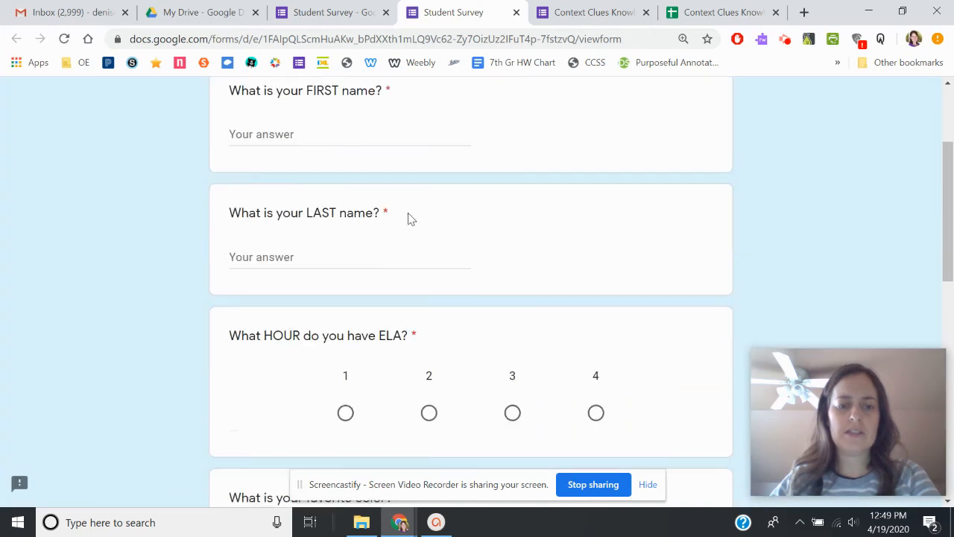
scroll(402, 213, "down", 1)
scroll(539, 245, "down", 5)
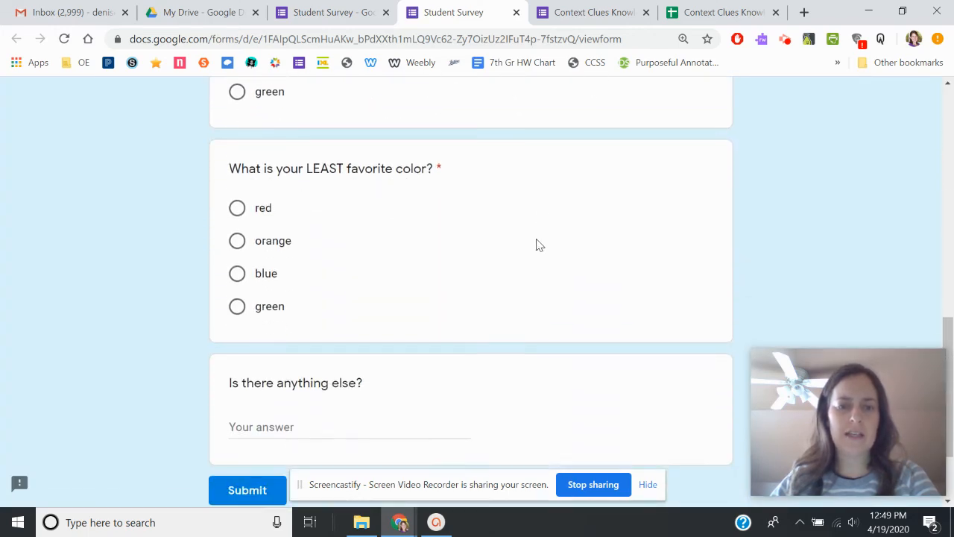
scroll(547, 330, "up", 13)
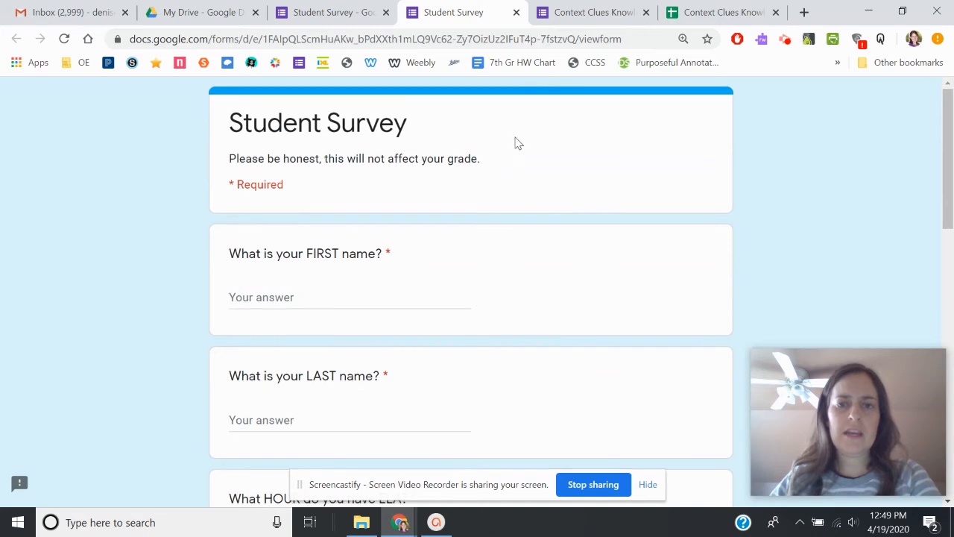
left_click(516, 13)
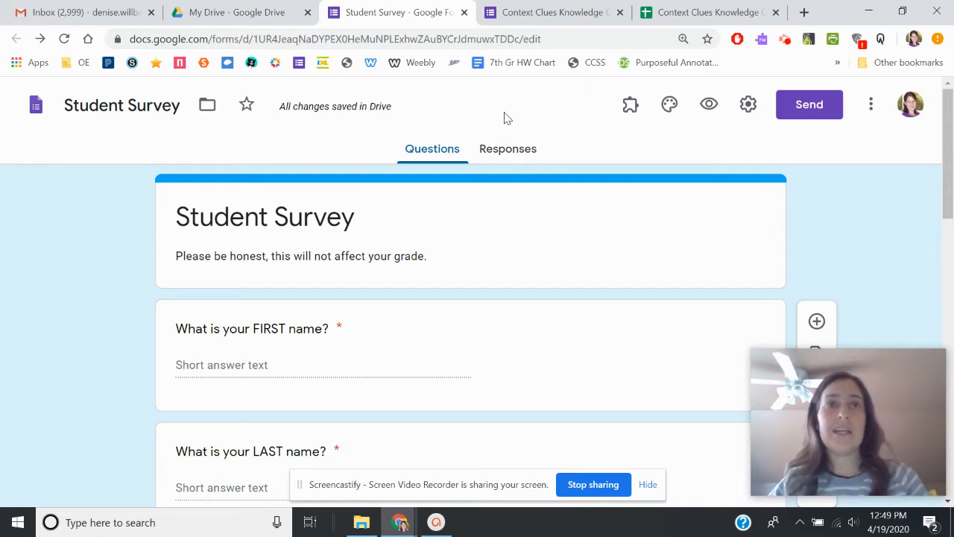
Check the Student Survey's responses, then examine the Context Clues Knowledge Check response summary up to the PRIMITIVE question's answer chart
left_click(518, 154)
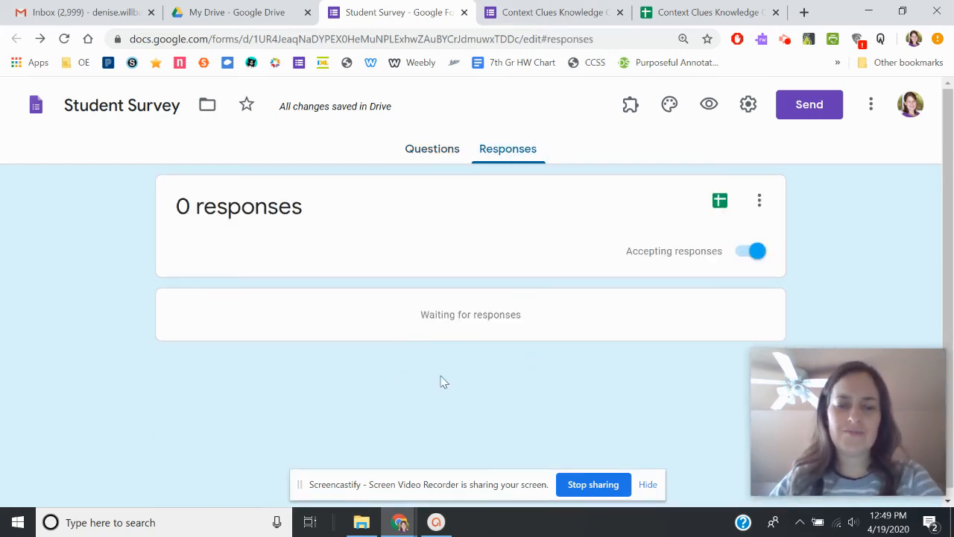
left_click(548, 13)
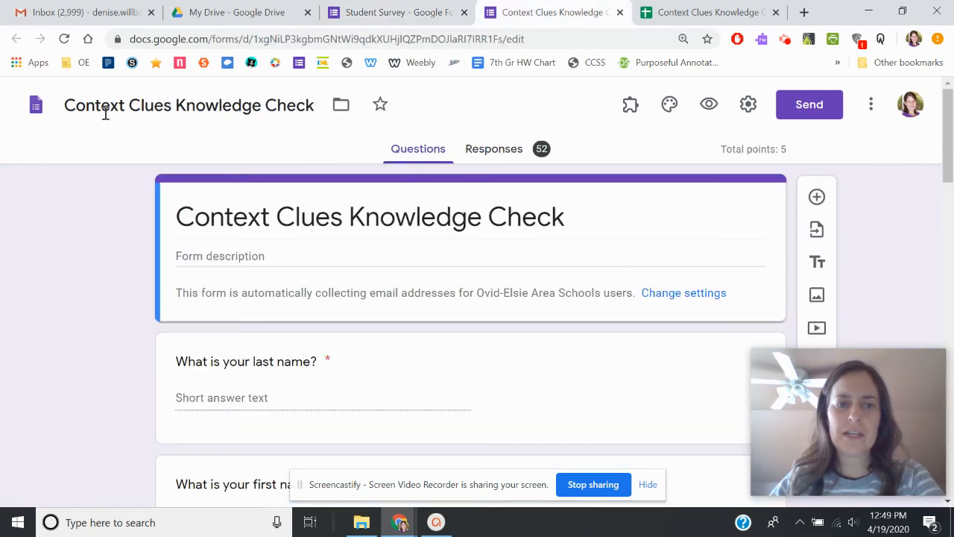
left_click(494, 149)
scroll(107, 277, "down", 10)
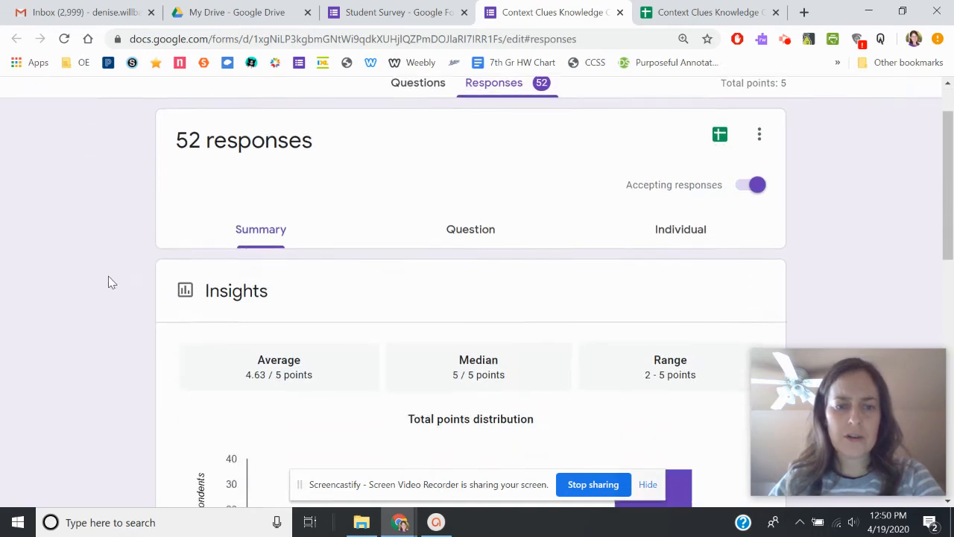
scroll(123, 321, "down", 7)
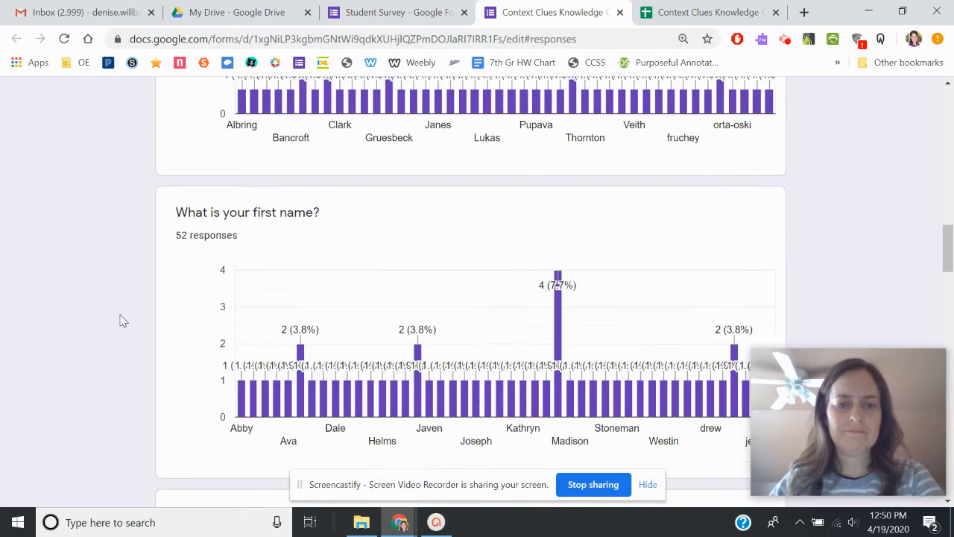
scroll(123, 320, "down", 5)
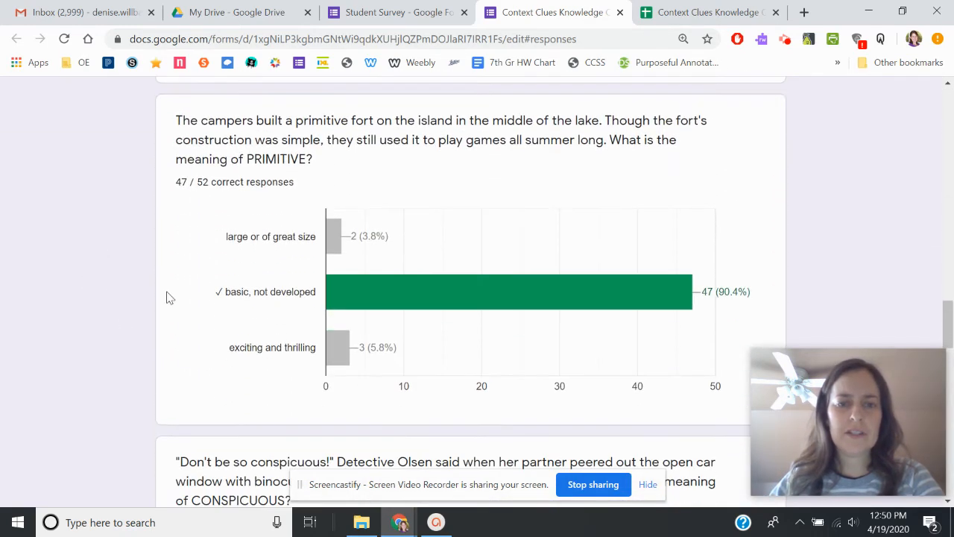
mouse_move(654, 314)
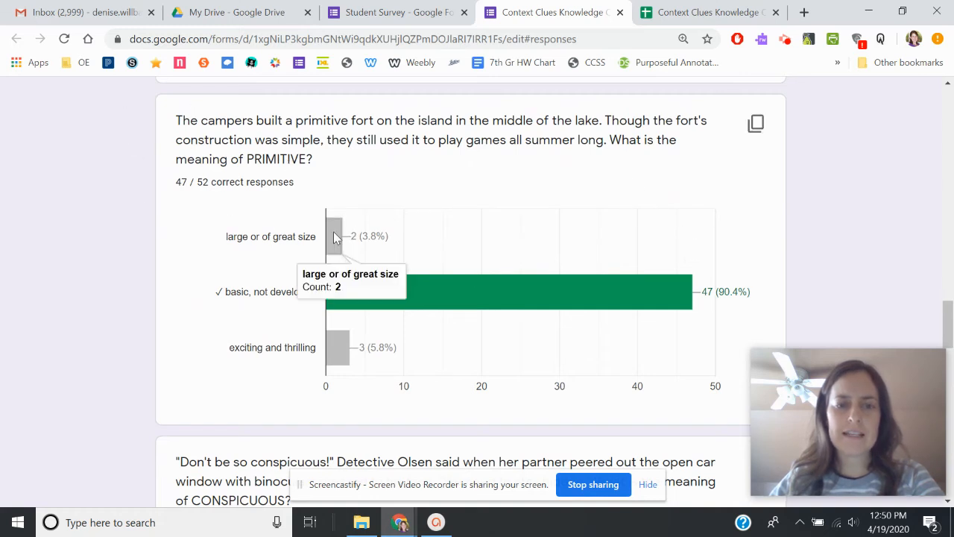
mouse_move(408, 288)
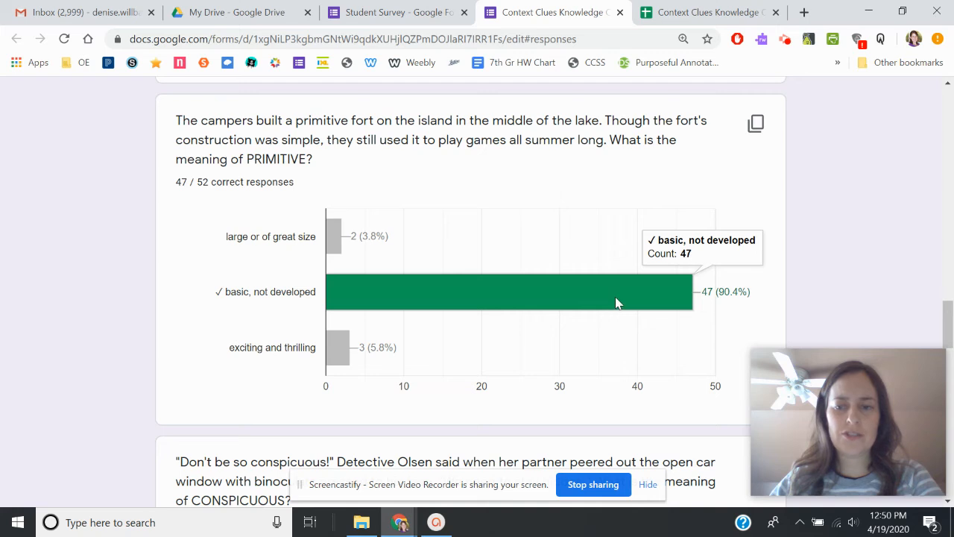
mouse_move(333, 237)
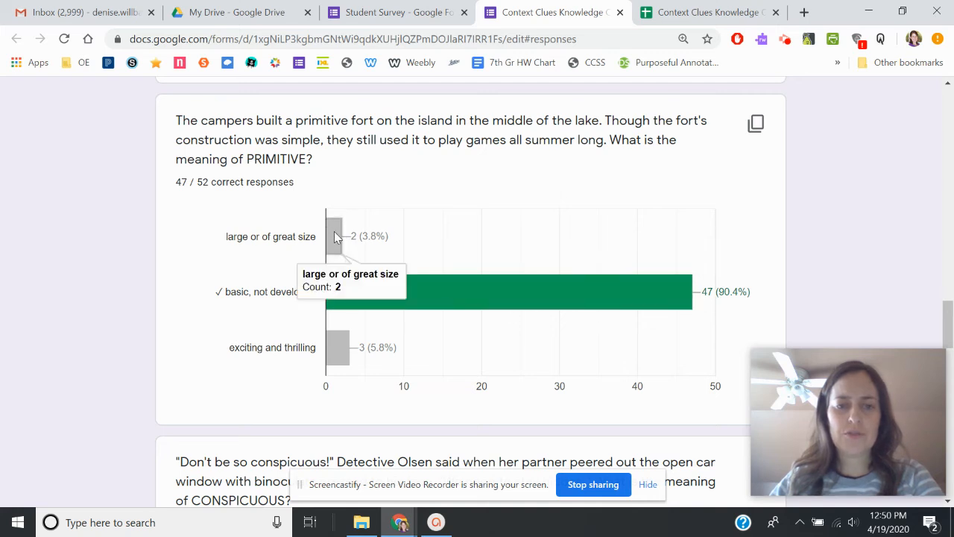
mouse_move(339, 356)
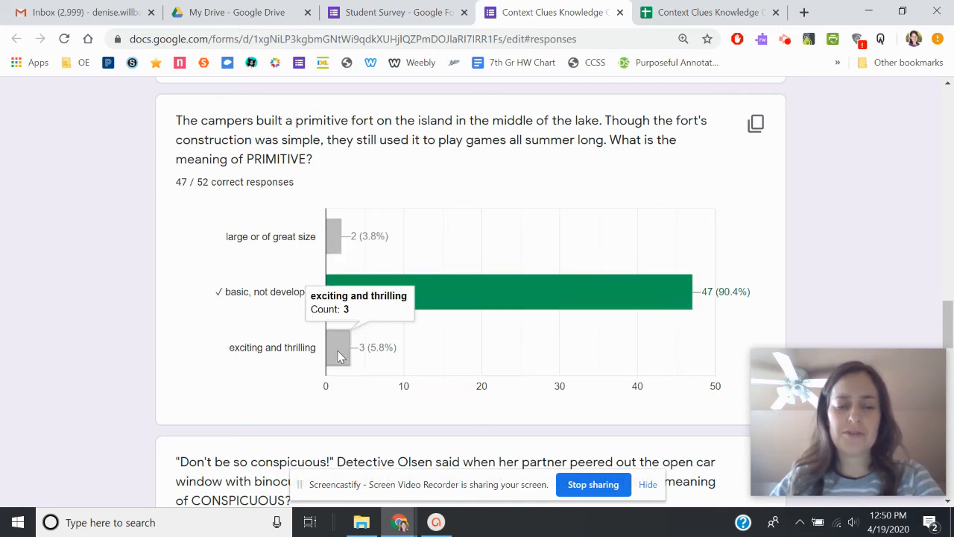
Examine the answer charts for the CONSPICUOUS, SANITARY and MALADIES questions, then review the first name and Language Arts hour charts
scroll(224, 277, "down", 4)
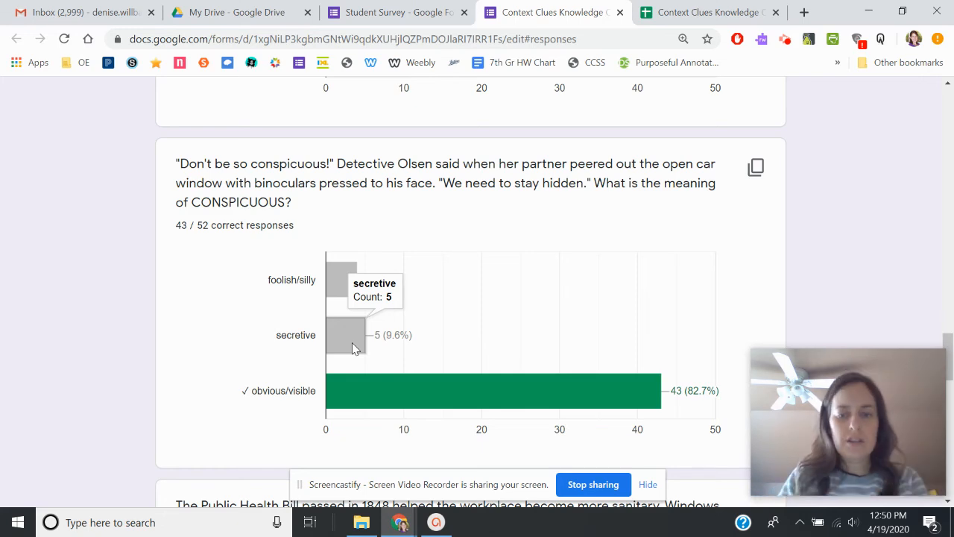
scroll(355, 314, "down", 4)
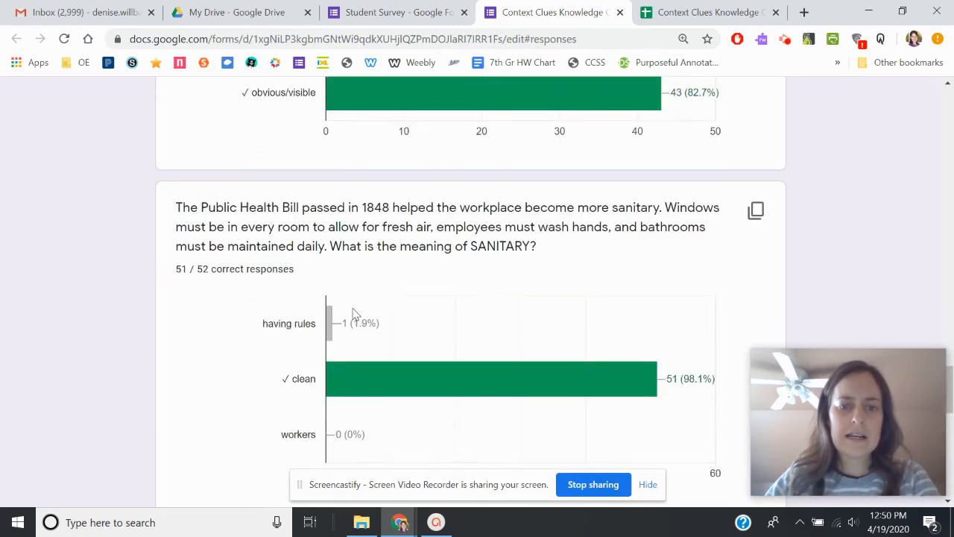
scroll(354, 314, "down", 10)
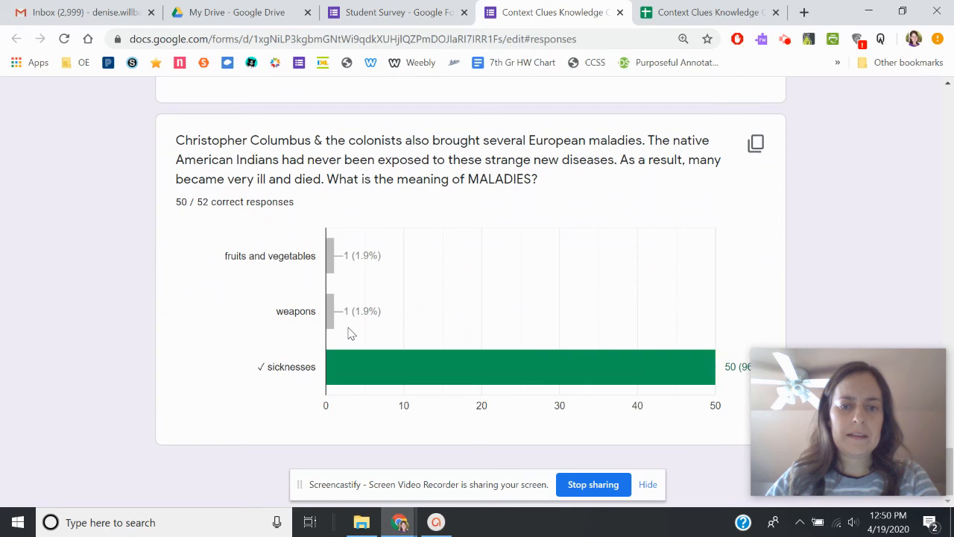
scroll(351, 334, "down", 20)
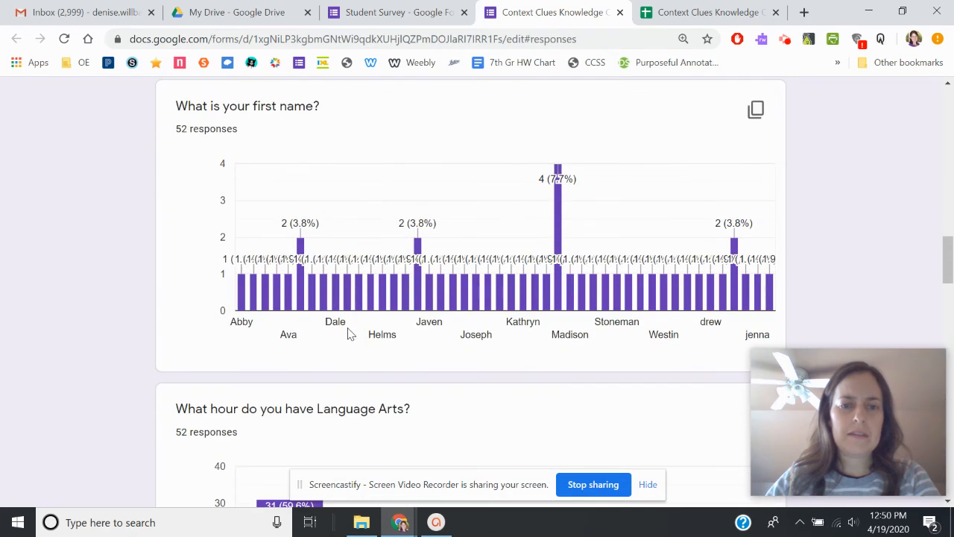
scroll(351, 333, "up", 1)
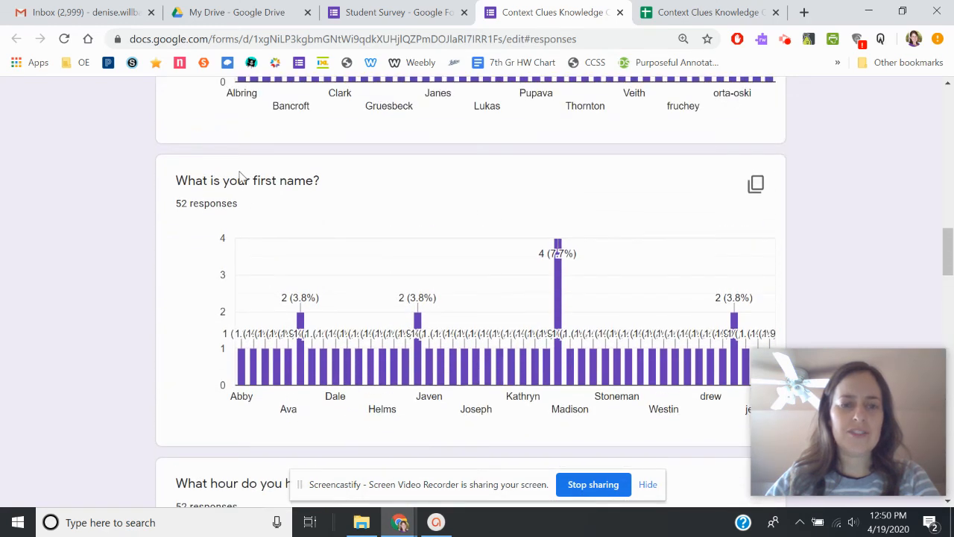
scroll(272, 319, "down", 1)
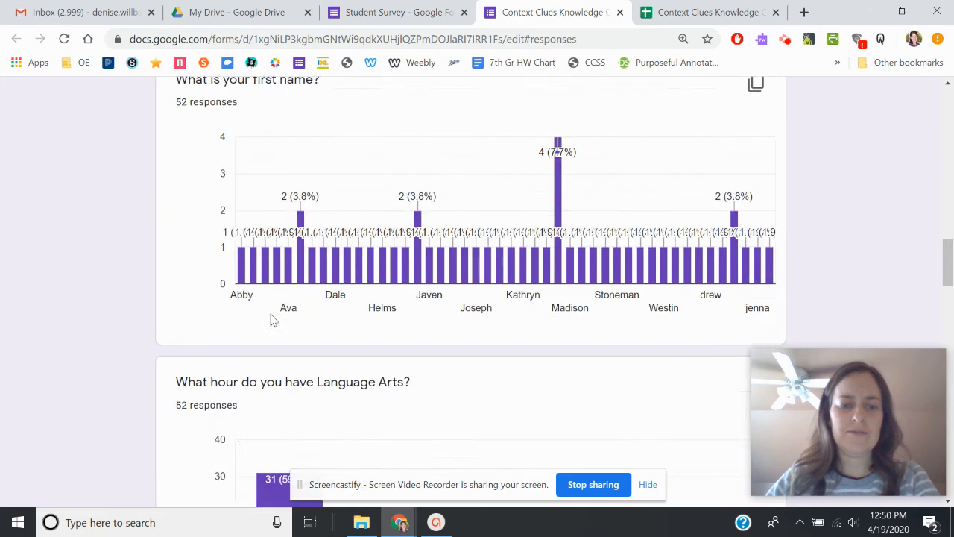
scroll(273, 319, "down", 2)
scroll(187, 320, "up", 20)
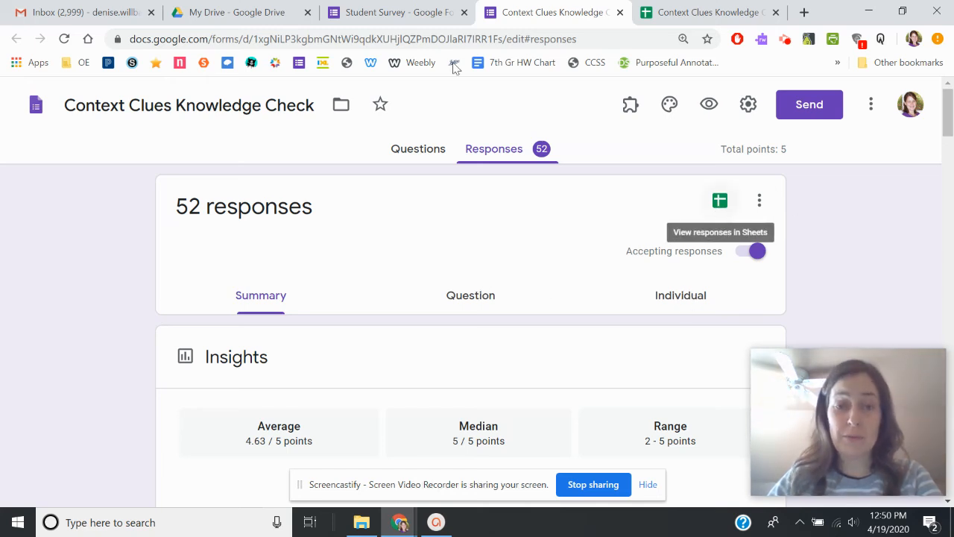
Return to the Student Survey form and look over its questions
left_click(380, 15)
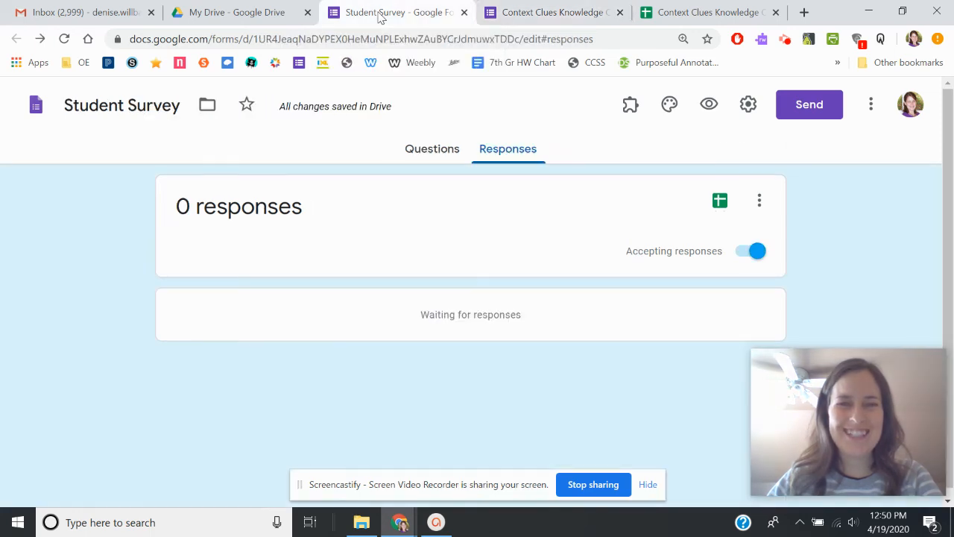
left_click(428, 149)
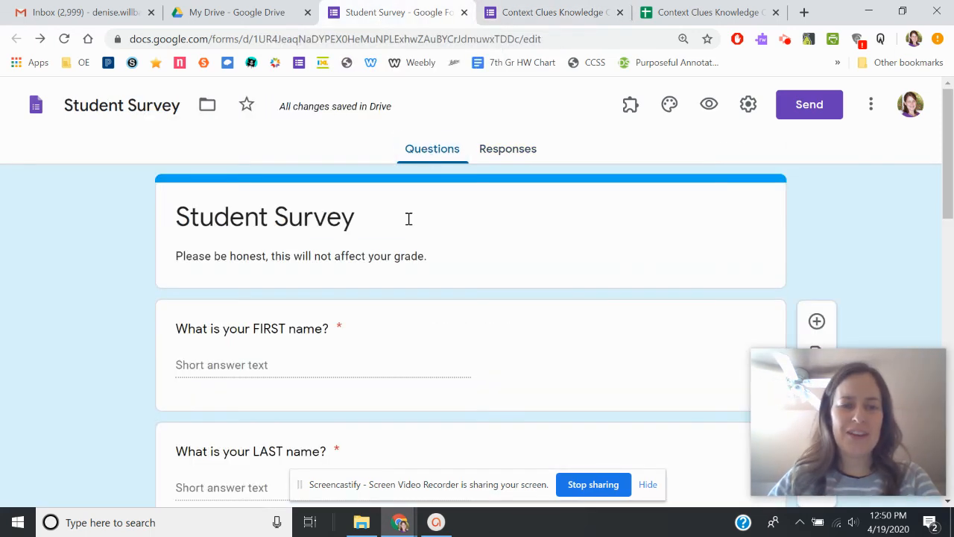
scroll(432, 250, "down", 7)
scroll(432, 250, "up", 7)
Send the Student Survey's responses to a new spreadsheet and return to the form's questions
left_click(505, 150)
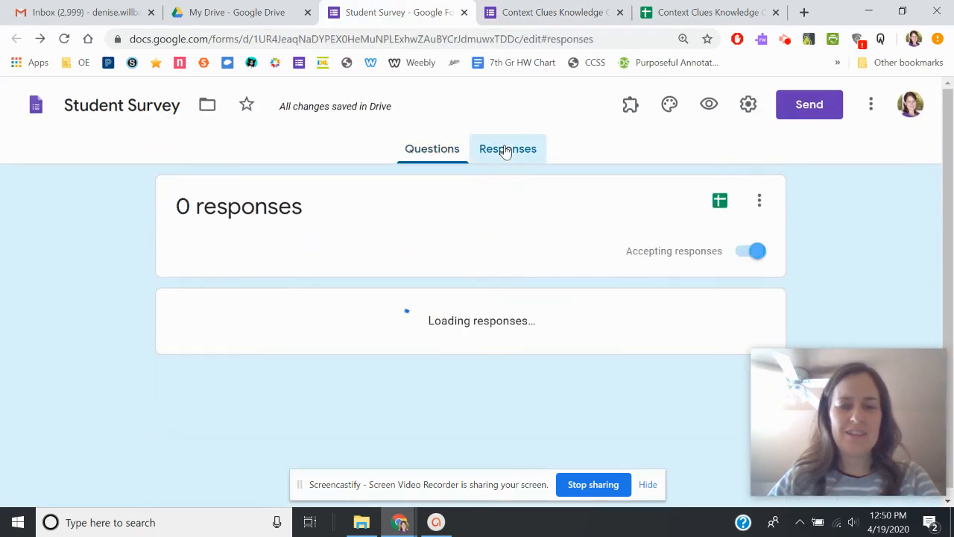
left_click(721, 203)
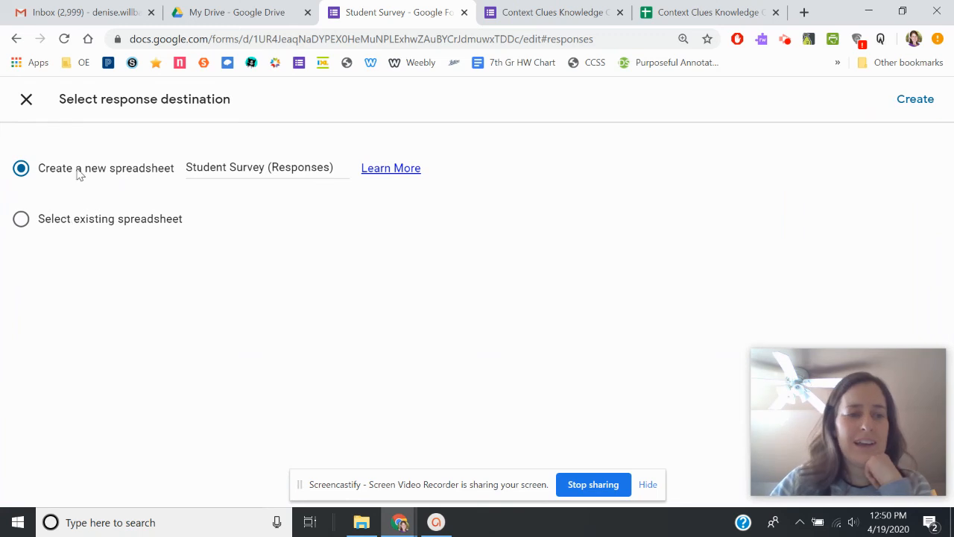
left_click(916, 100)
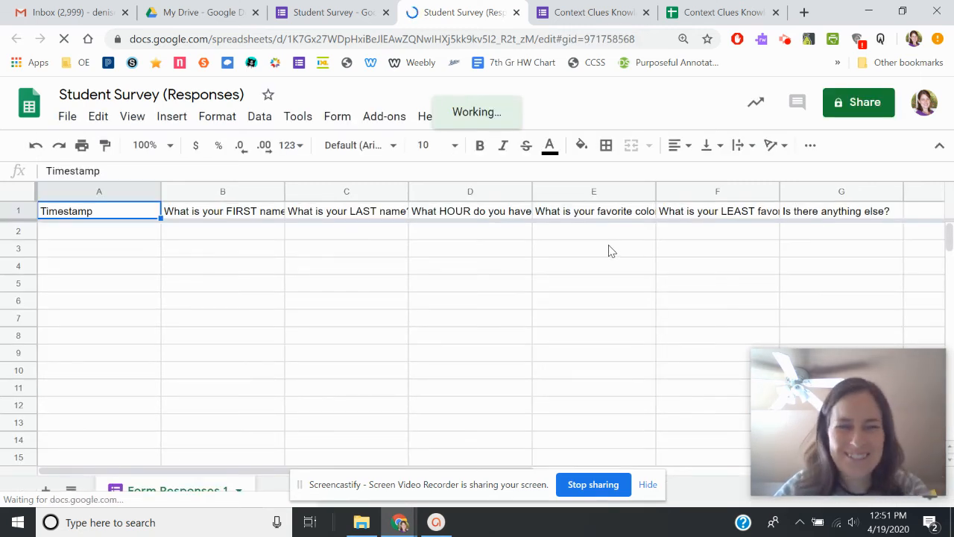
left_click(315, 18)
left_click(438, 150)
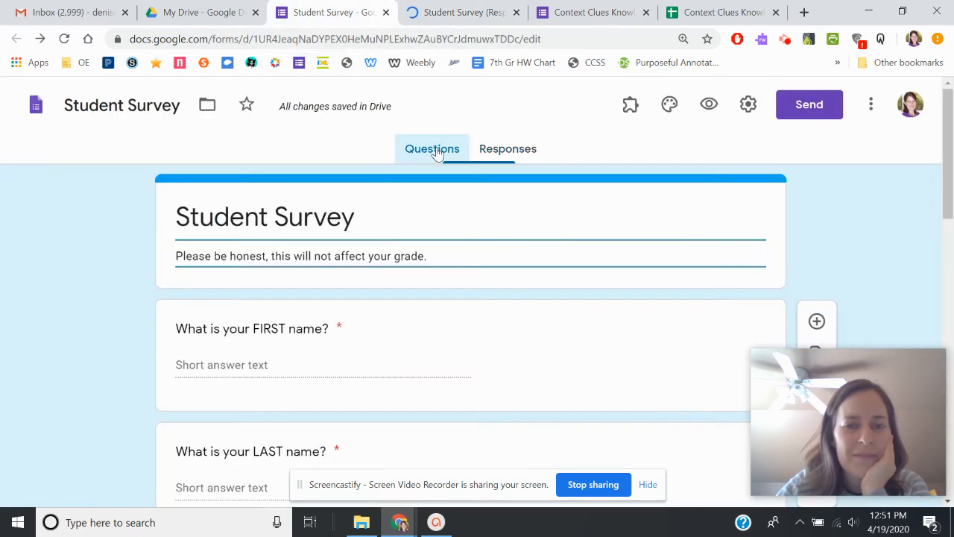
Look over the Student Survey response spreadsheet's question columns, then open the Context Clues Knowledge Check response spreadsheet
left_click(423, 19)
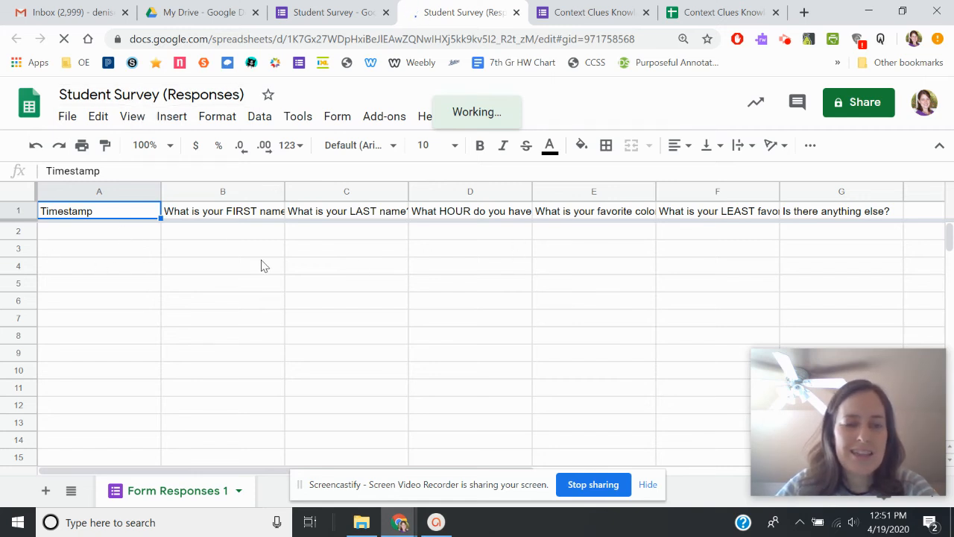
left_click(126, 239)
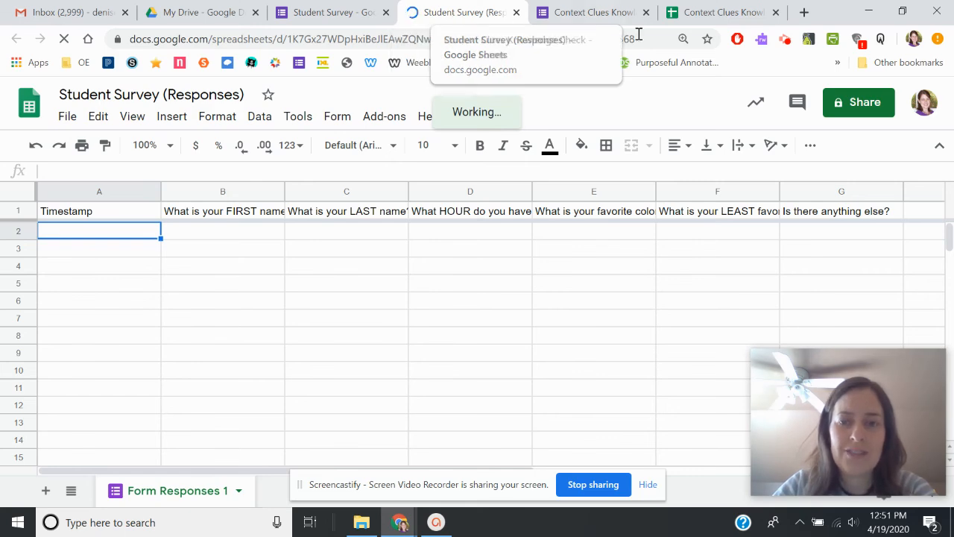
left_click(703, 17)
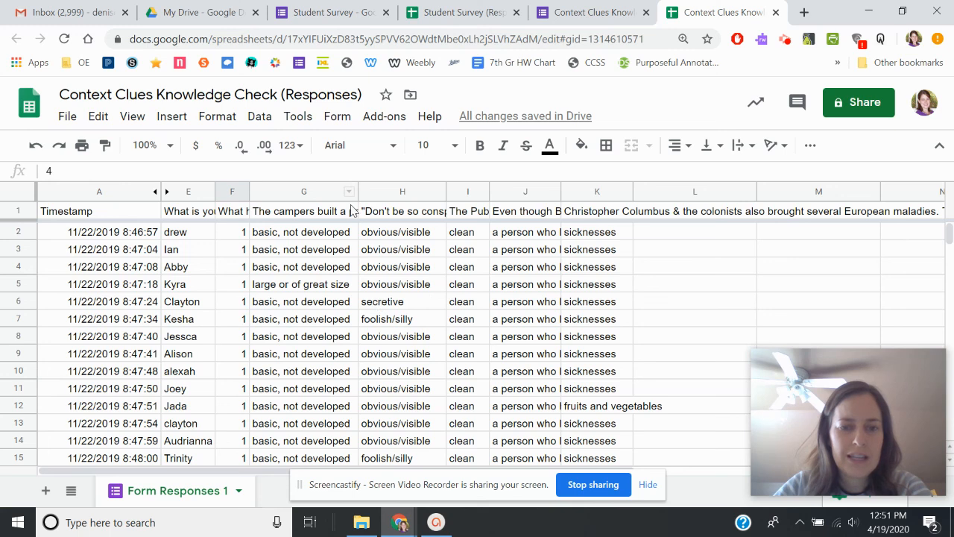
Widen question columns G through J of the Context Clues Knowledge Check responses and look over the answer rows
left_click_drag(355, 191, 430, 191)
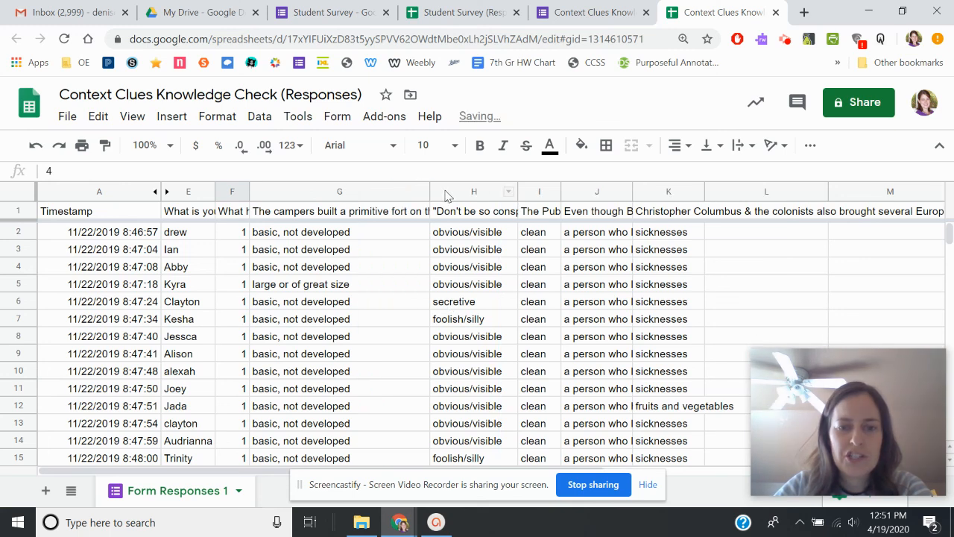
left_click_drag(517, 191, 752, 191)
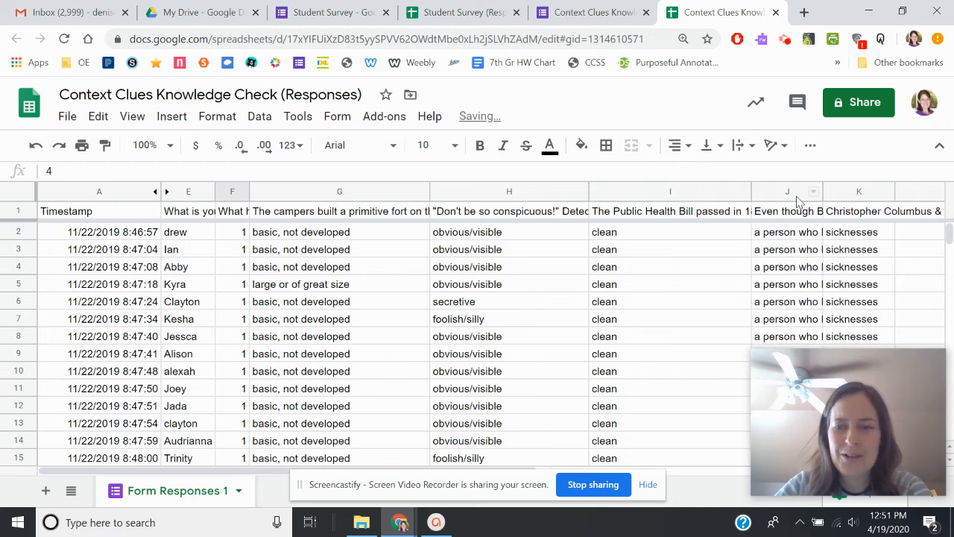
left_click_drag(895, 192, 886, 209)
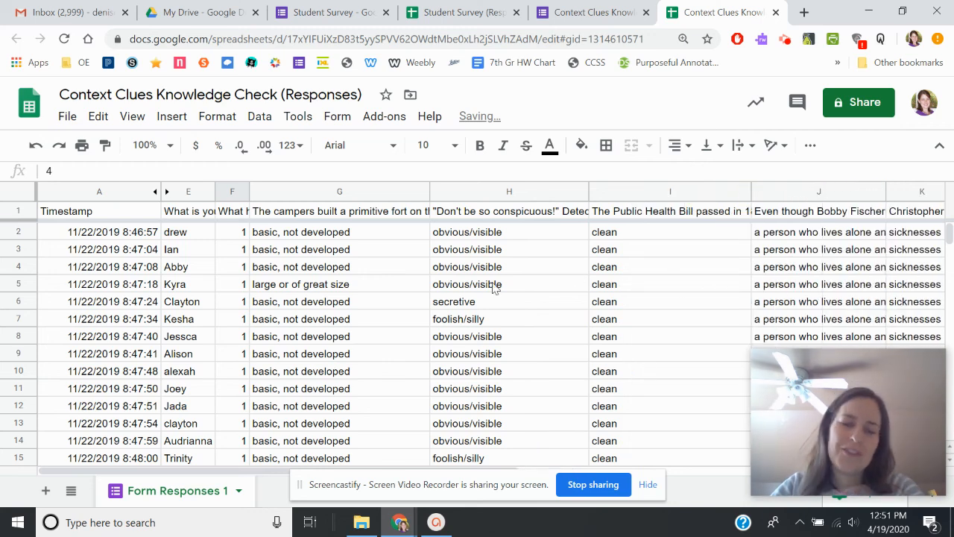
scroll(575, 334, "down", 1)
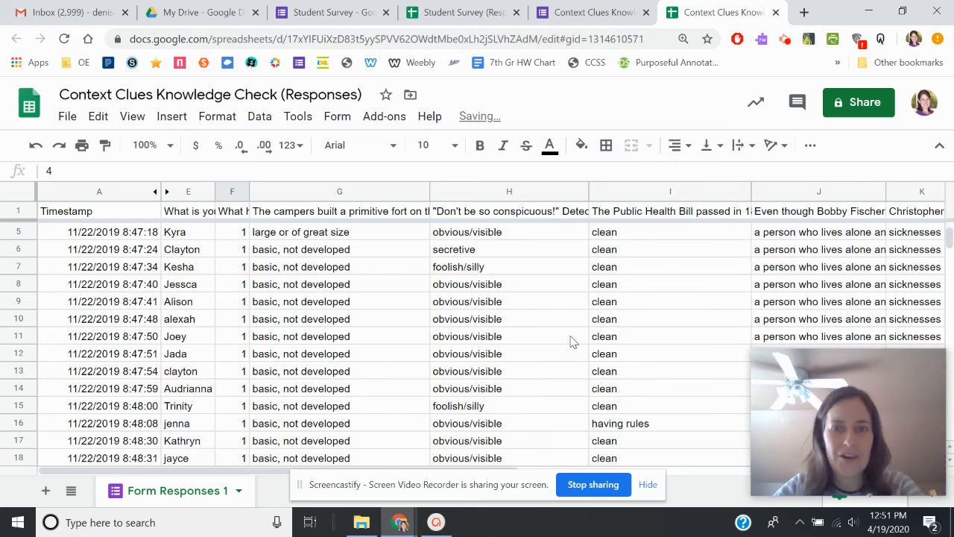
scroll(568, 336, "up", 1)
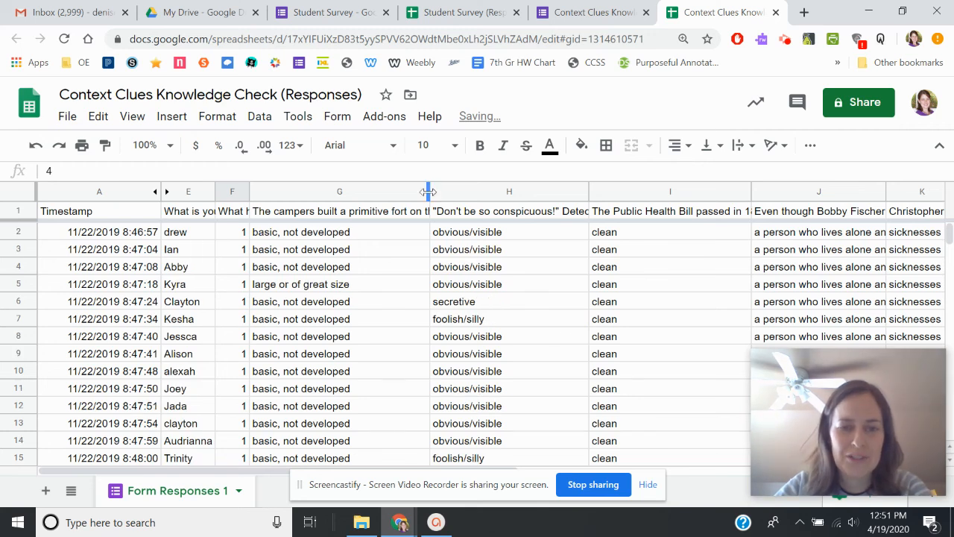
Narrow question columns G, H, I and J so the answers take up less width
left_click_drag(428, 192, 359, 192)
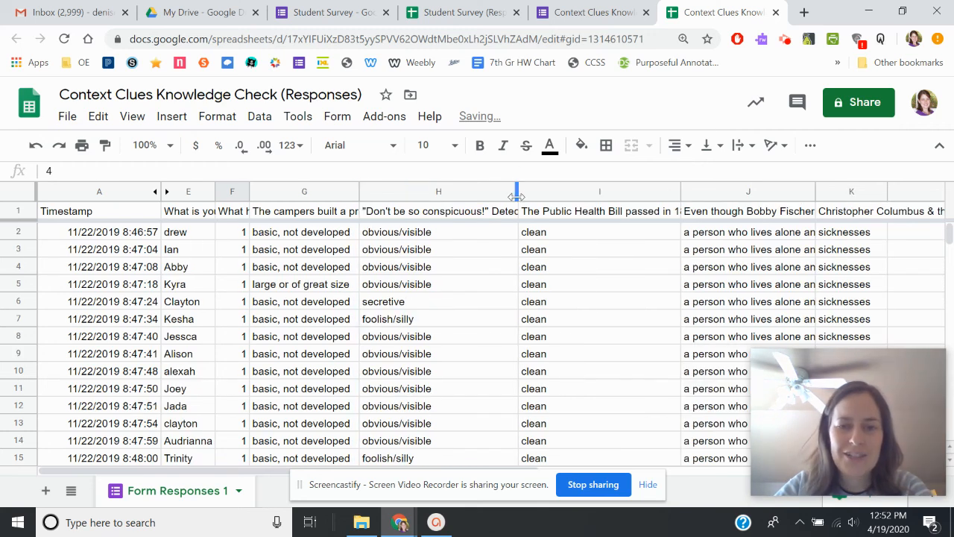
left_click_drag(516, 192, 440, 191)
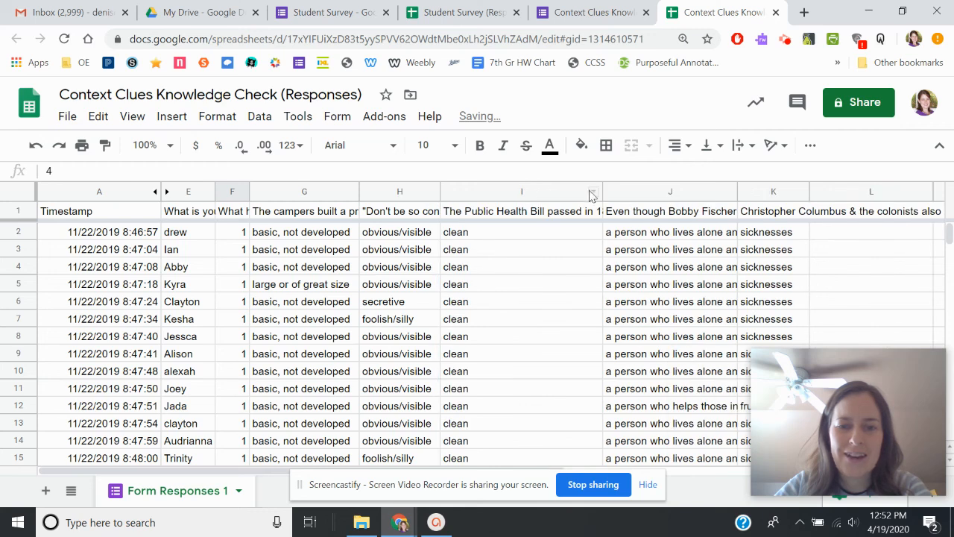
left_click_drag(603, 191, 492, 197)
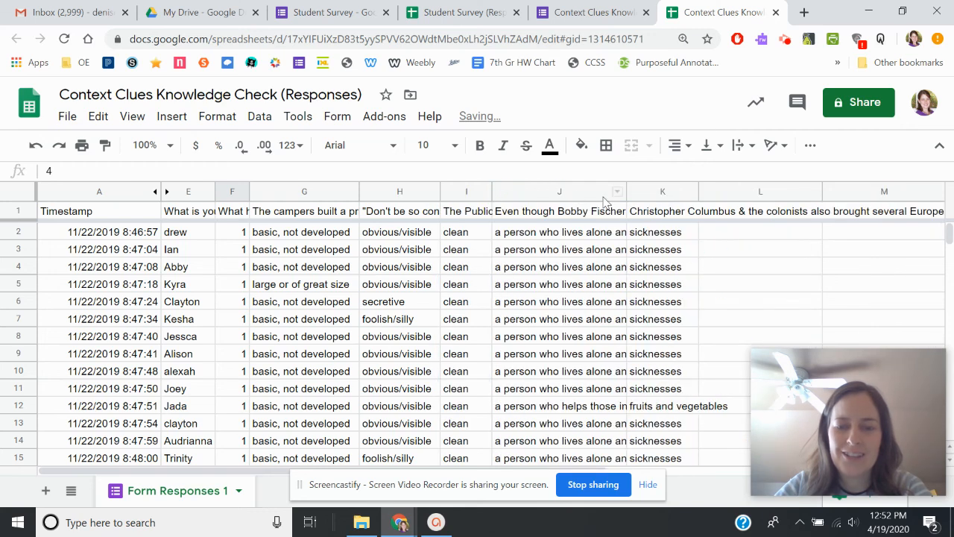
left_click_drag(625, 191, 548, 192)
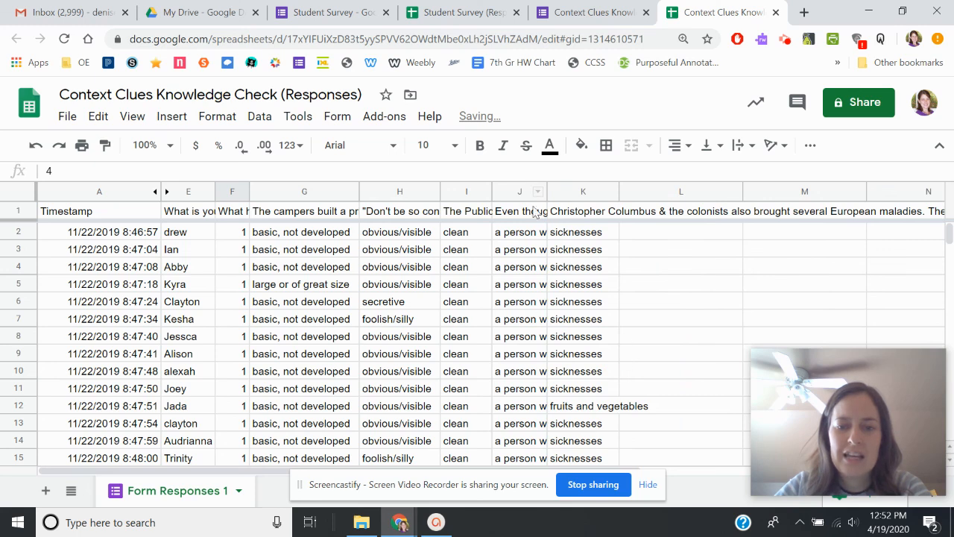
Read the full text of answers in columns J, I and G and the CONSPICUOUS and PRIMITIVE question headings, then review the response rows
left_click(521, 237)
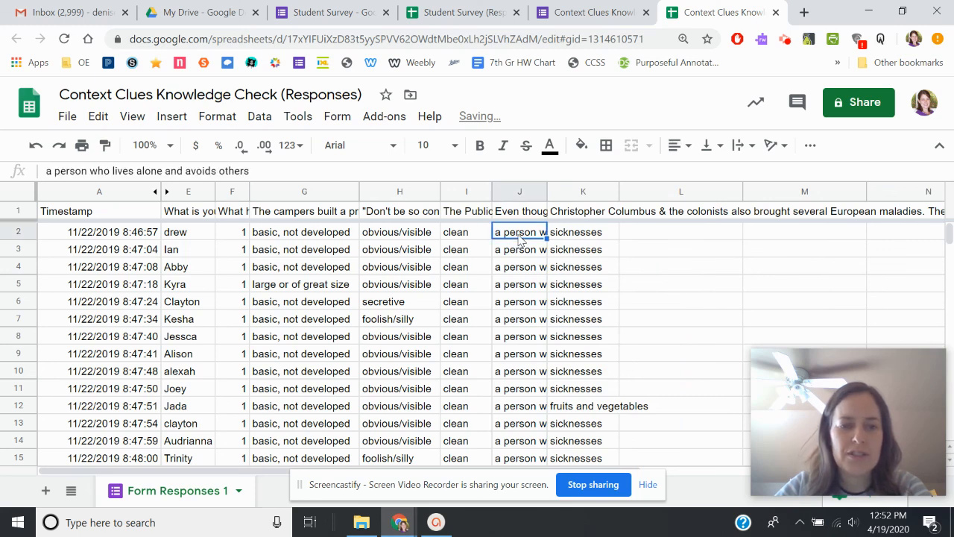
left_click(466, 233)
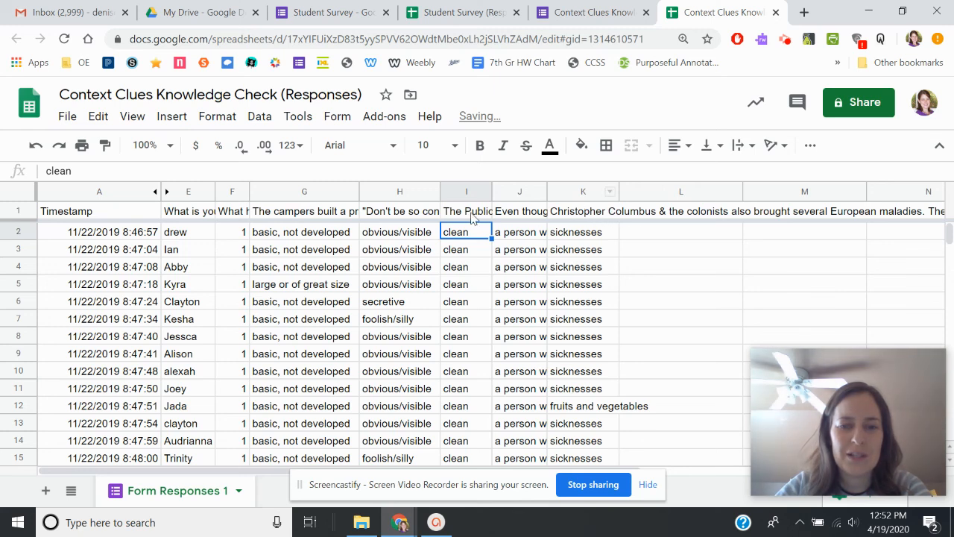
left_click(387, 214)
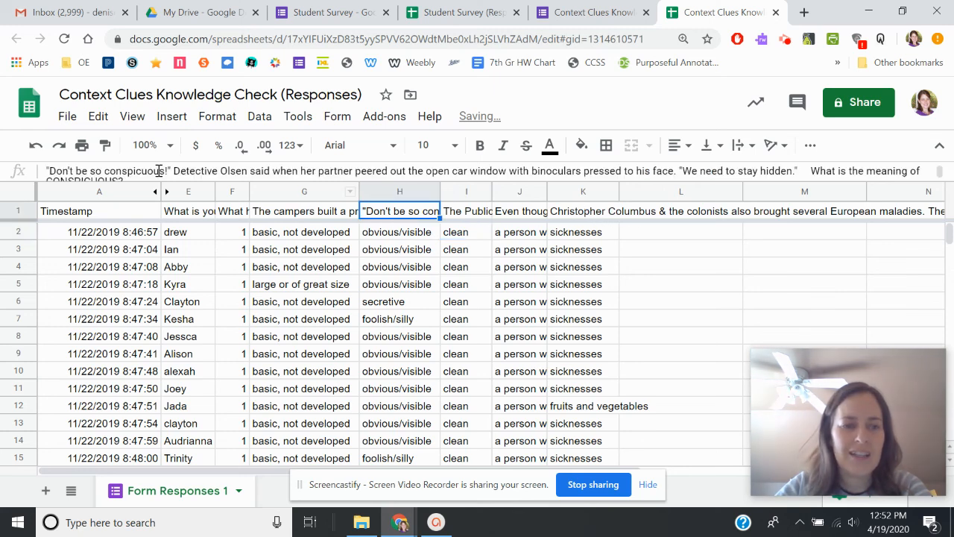
left_click(333, 214)
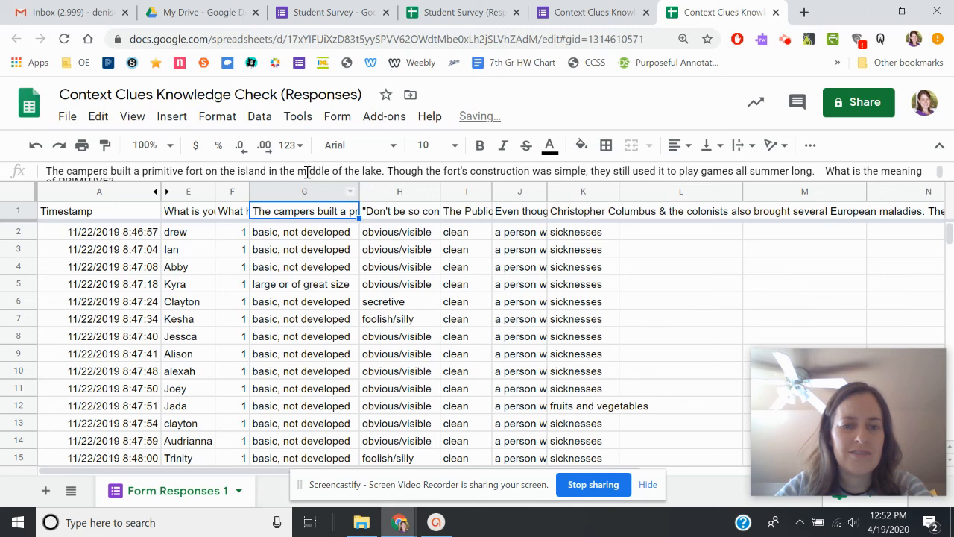
left_click(323, 234)
scroll(256, 369, "down", 3)
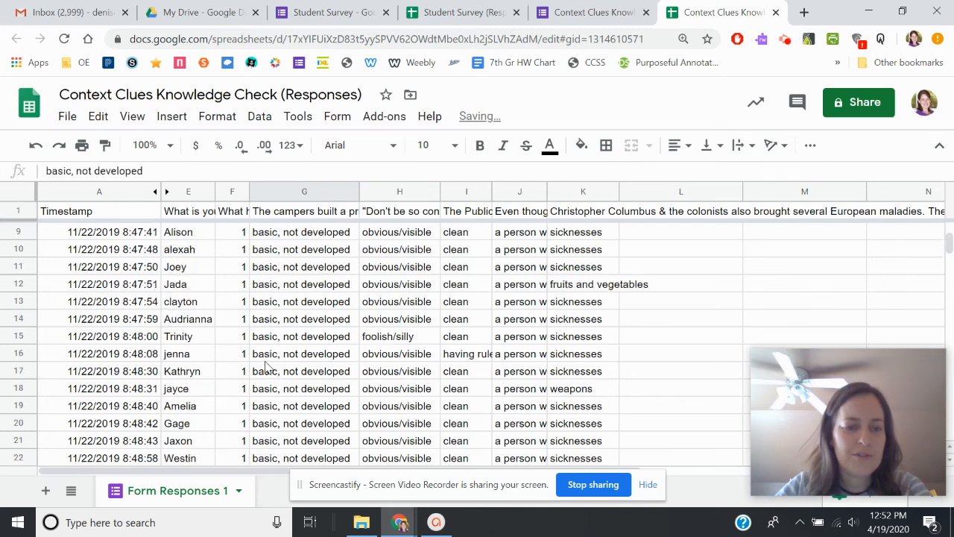
scroll(256, 368, "up", 3)
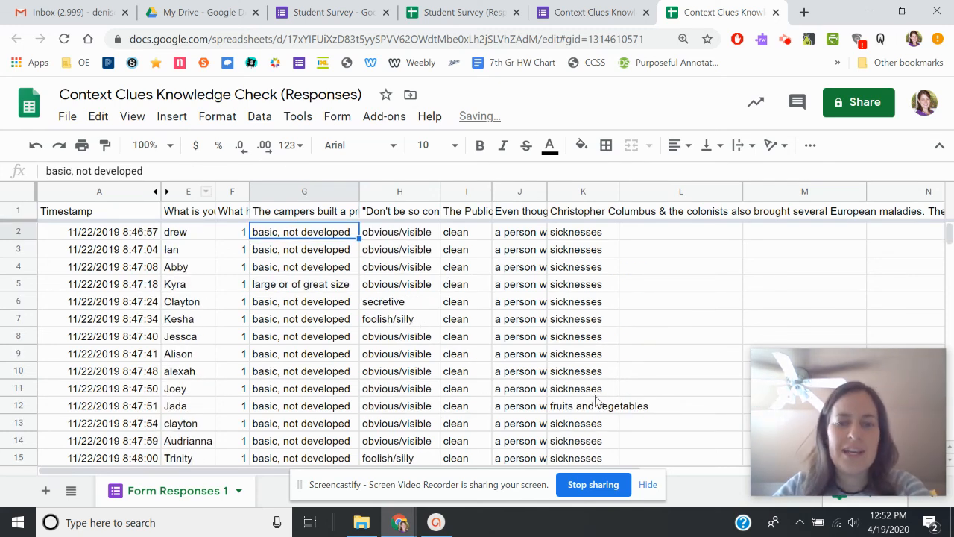